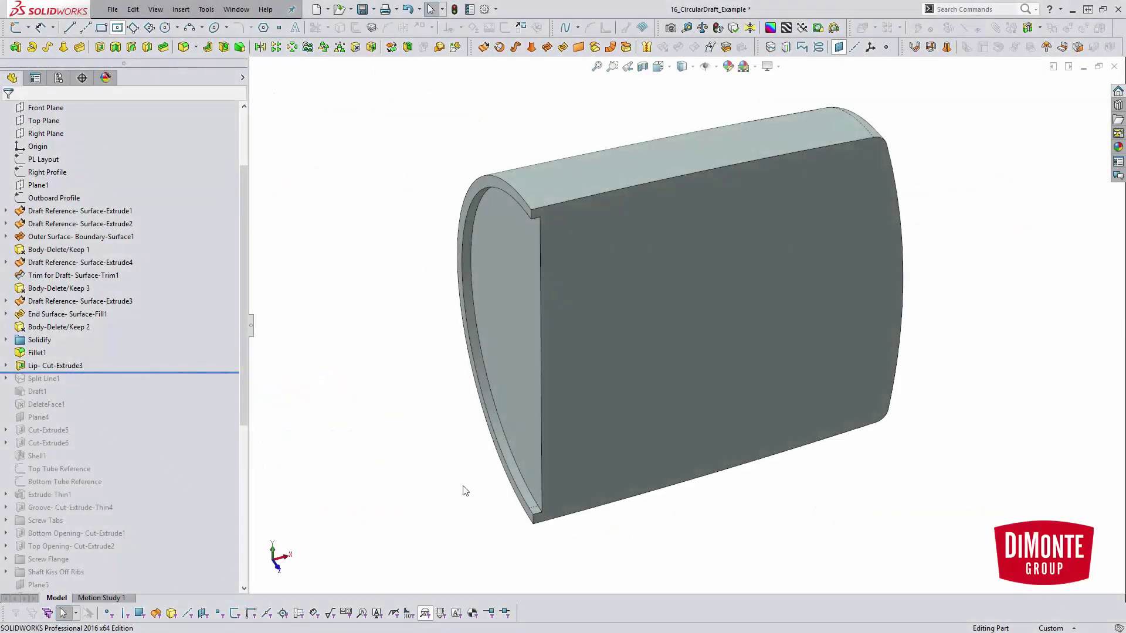
- Draft the open end's rim face 3 degrees using the large flat face as the neutral plane, with the draft direction reversed
{"action": "key", "text": "space"}
{"action": "left_click", "coordinate": [451, 154]}
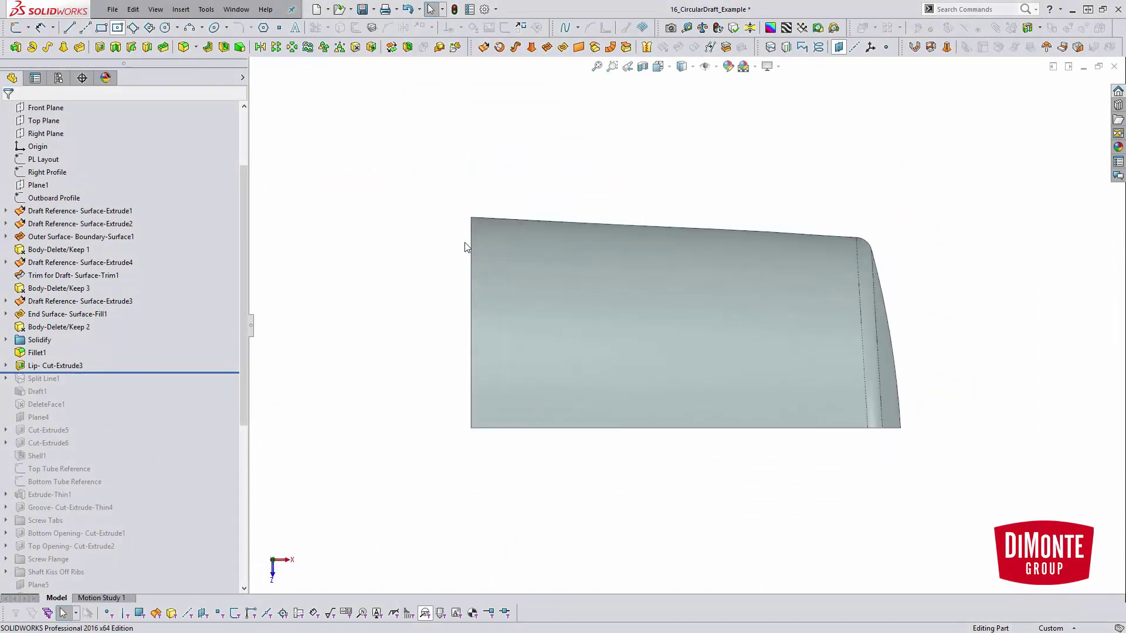
{"action": "middle_click_drag", "start_coordinate": [403, 362], "coordinate": [206, 195]}
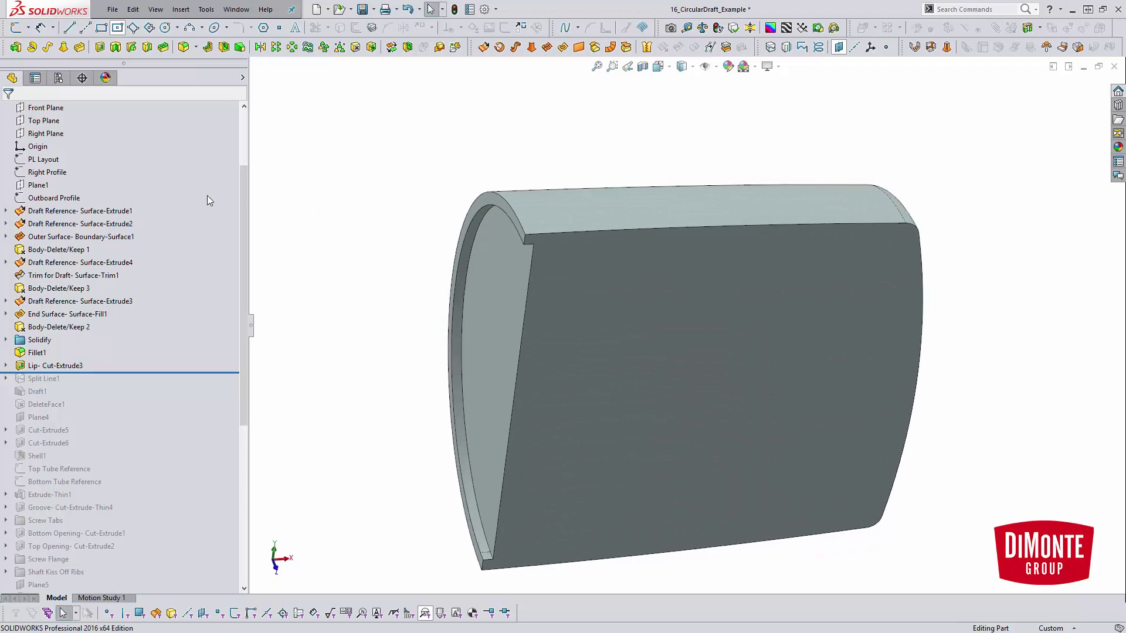
{"action": "scroll", "coordinate": [66, 210], "scroll_direction": "up", "scroll_amount": 2}
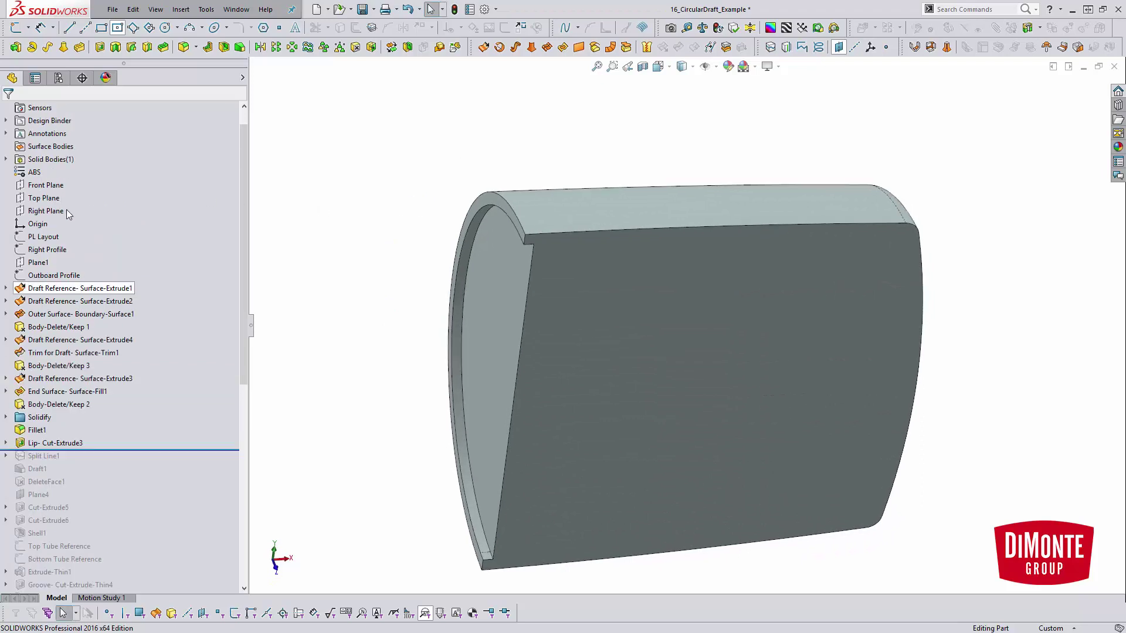
{"action": "left_click", "coordinate": [611, 283]}
{"action": "left_click", "coordinate": [276, 47]}
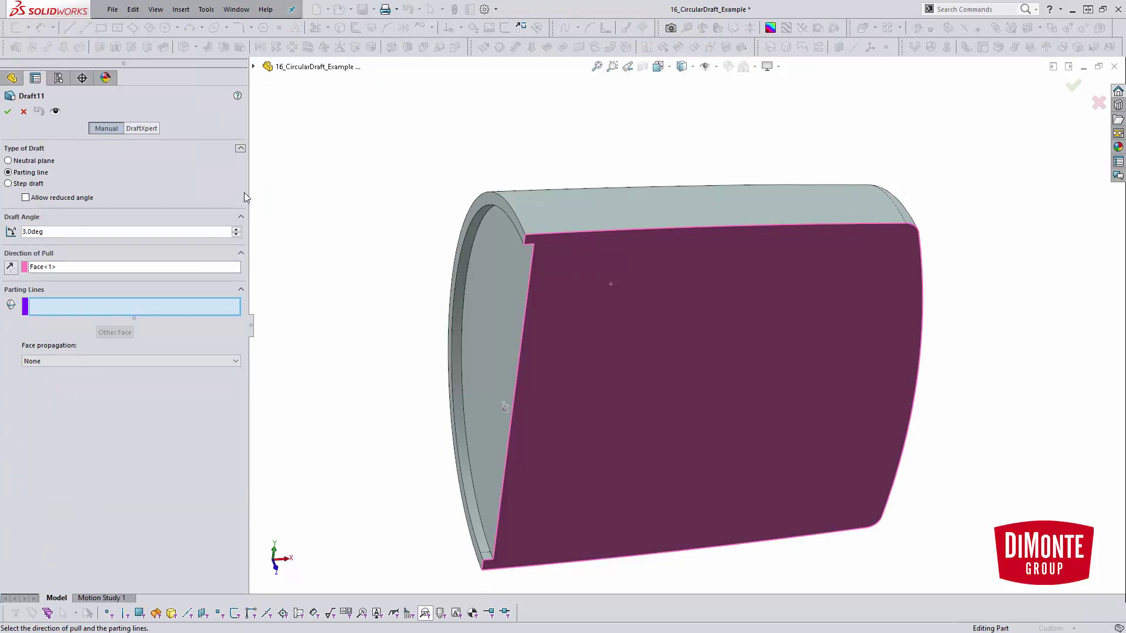
{"action": "left_click", "coordinate": [36, 160]}
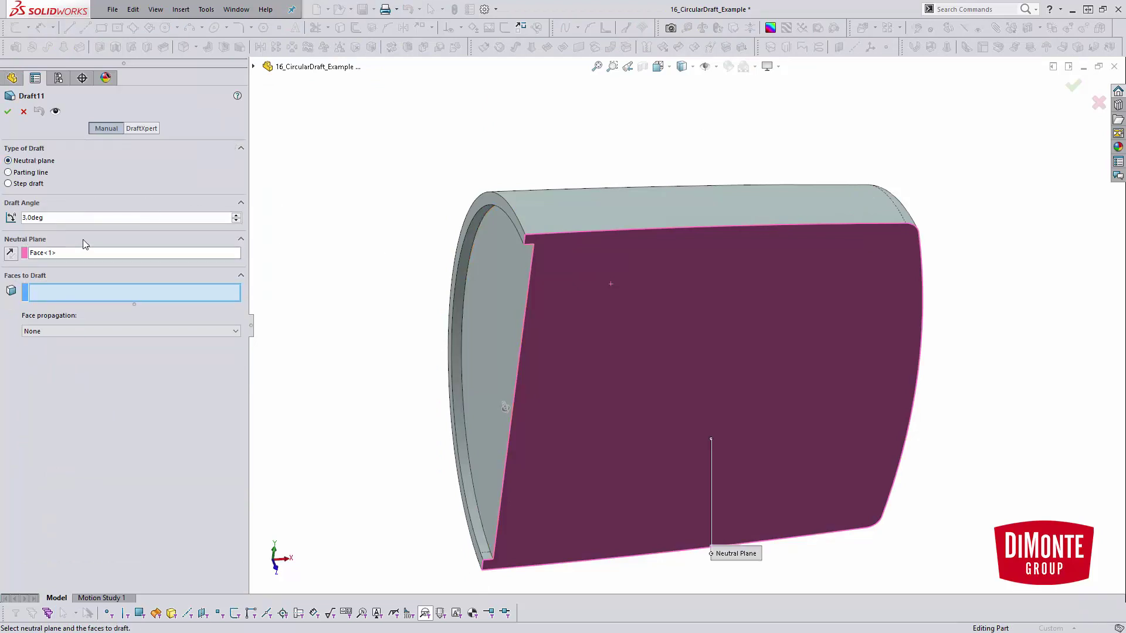
{"action": "left_click", "coordinate": [474, 253]}
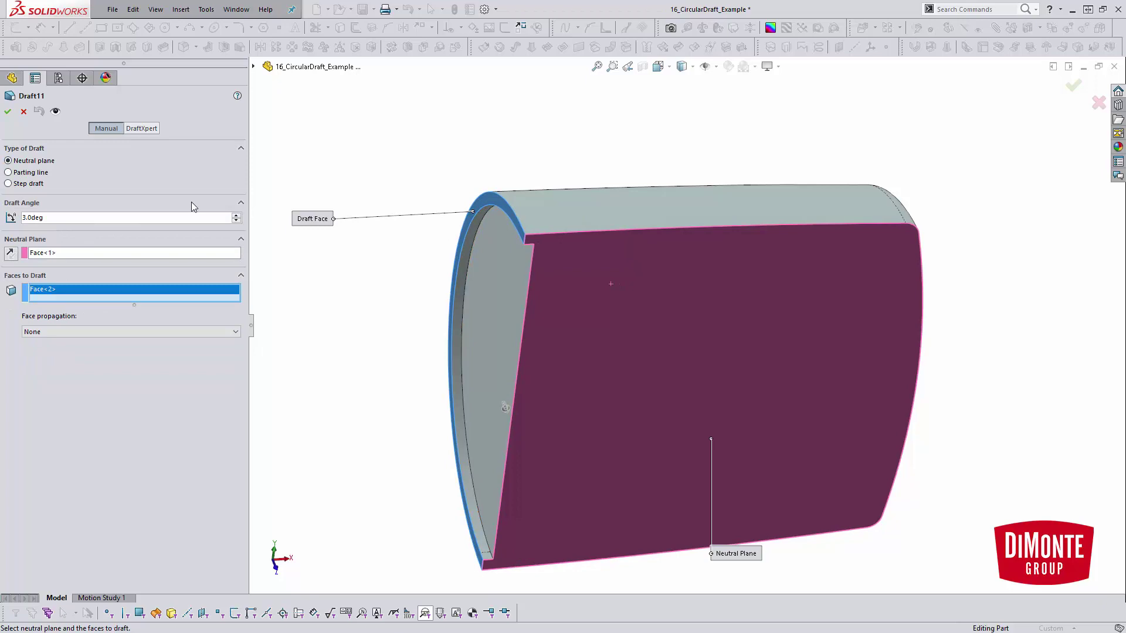
{"action": "key", "text": "Return"}
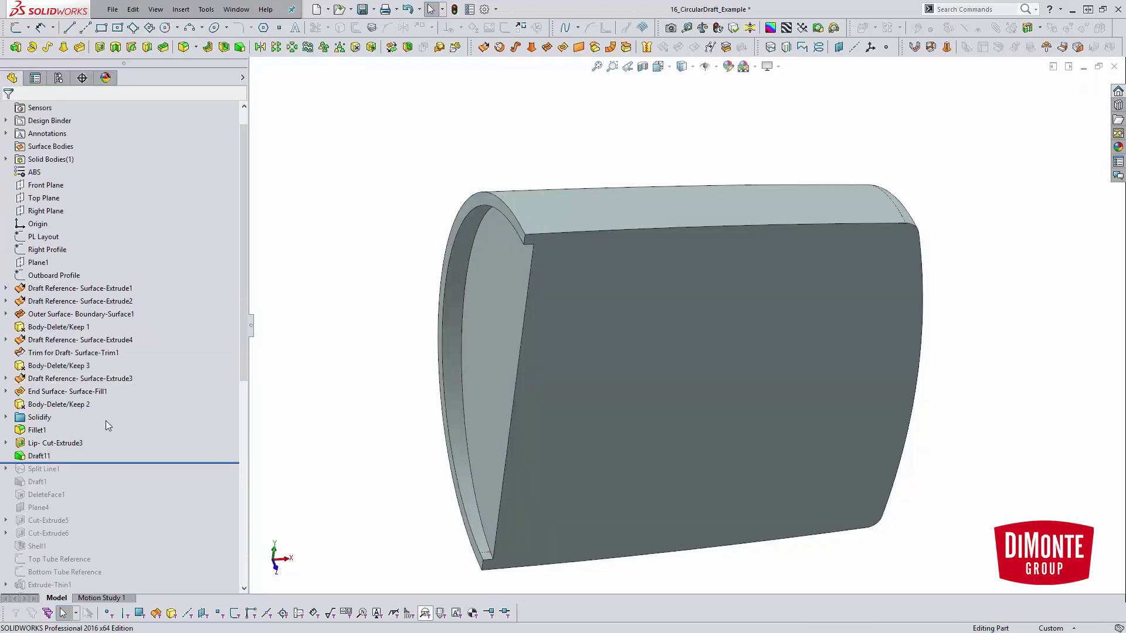
{"action": "left_click", "coordinate": [38, 455]}
{"action": "left_click", "coordinate": [29, 427]}
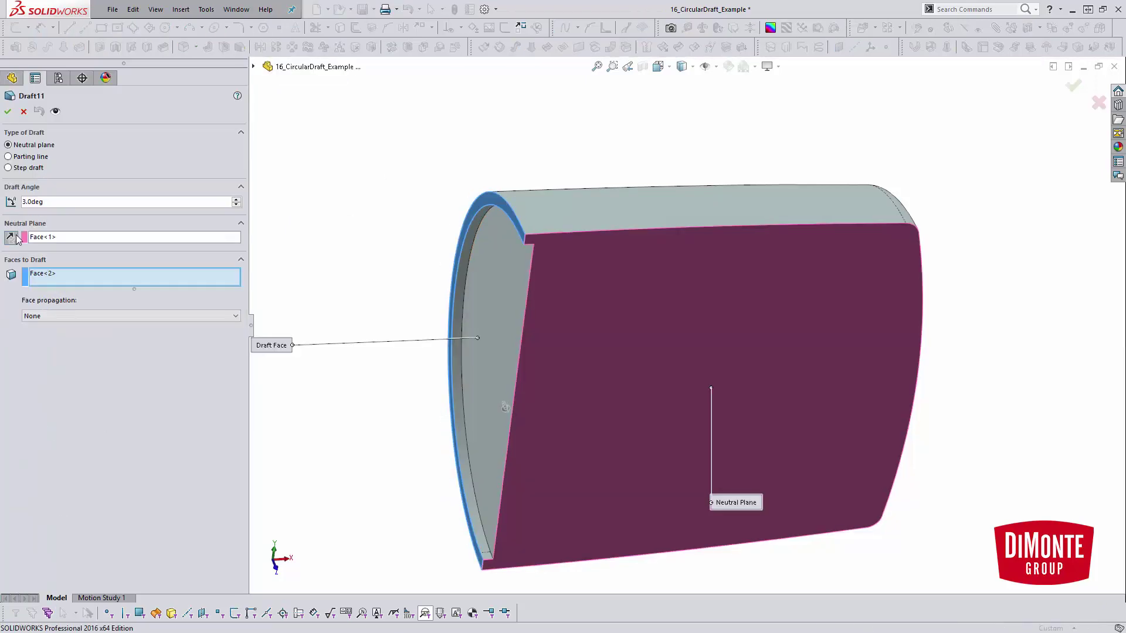
- Examine the slant of the drafted rim face from the top view
{"action": "key", "text": "space"}
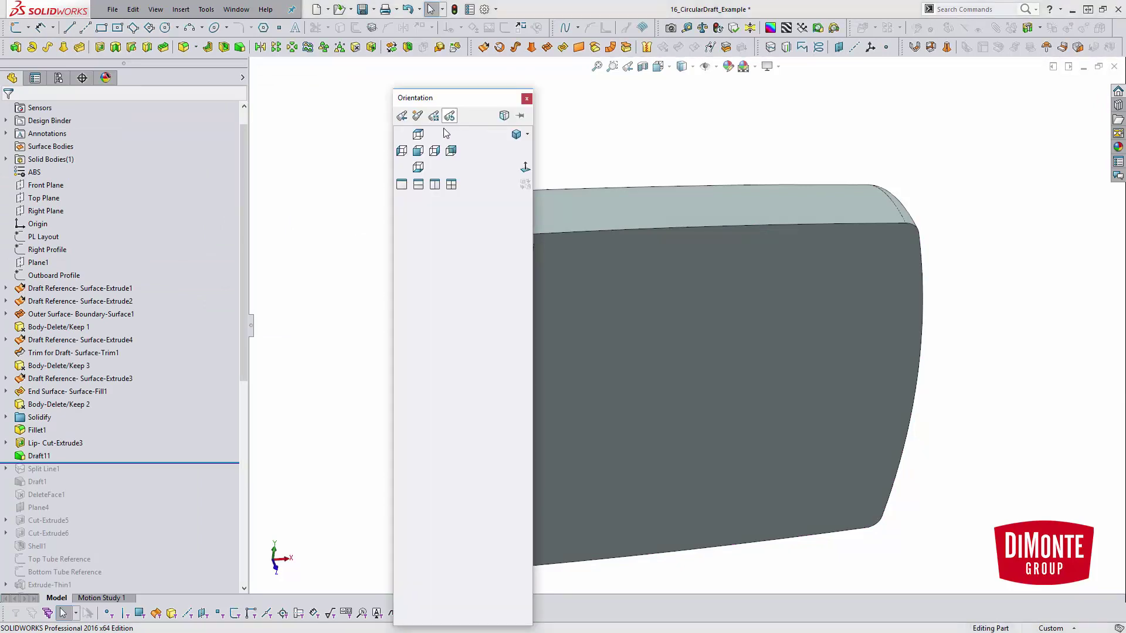
{"action": "left_click", "coordinate": [442, 151]}
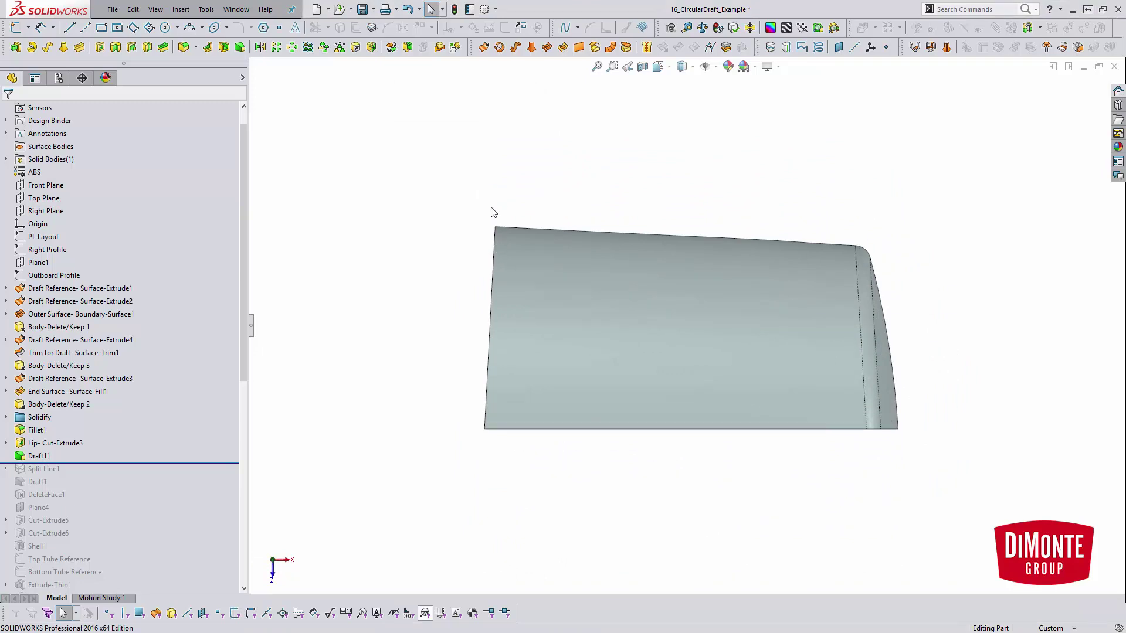
{"action": "left_click", "coordinate": [485, 429]}
{"action": "middle_click_drag", "start_coordinate": [485, 428], "coordinate": [453, 403]}
{"action": "left_click", "coordinate": [501, 235]}
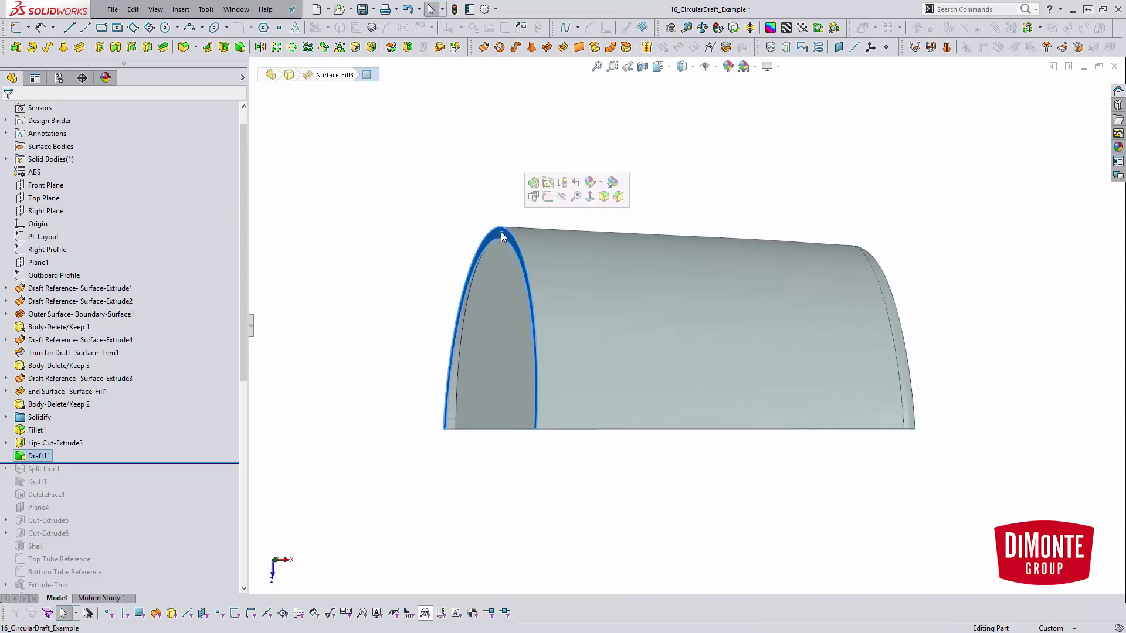
{"action": "left_click", "coordinate": [467, 234]}
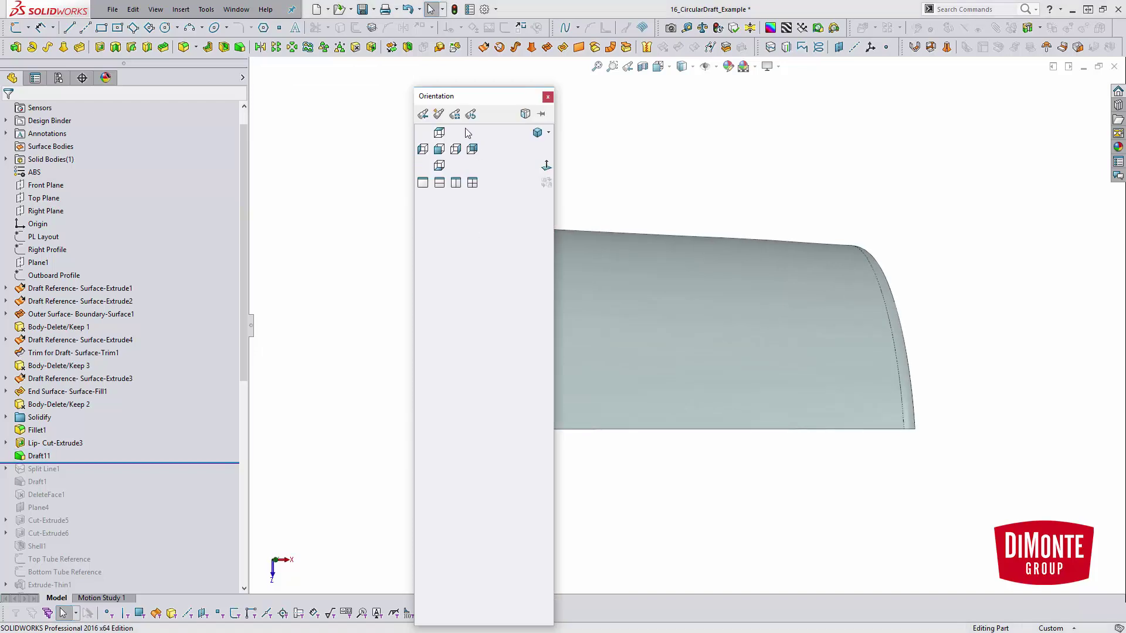
{"action": "key", "text": "ctrl+5"}
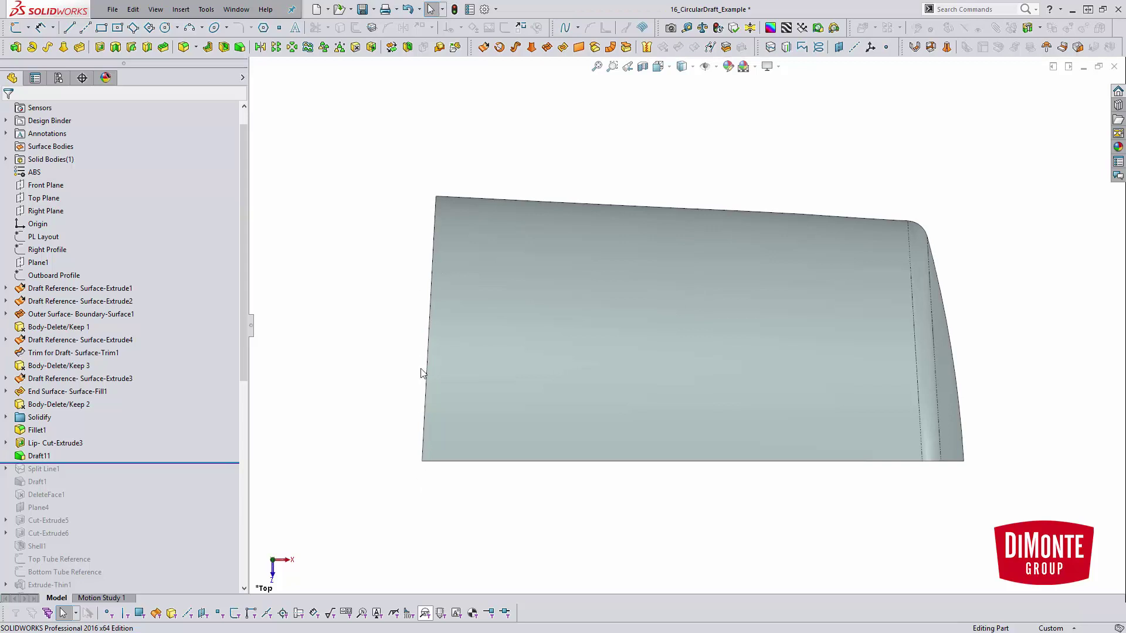
{"action": "left_click", "coordinate": [37, 455]}
{"action": "left_click", "coordinate": [357, 488]}
- Edit Draft11 to clear its faces to draft and set the draft angle to 5 degrees
{"action": "middle_click_drag", "start_coordinate": [514, 516], "coordinate": [537, 328]}
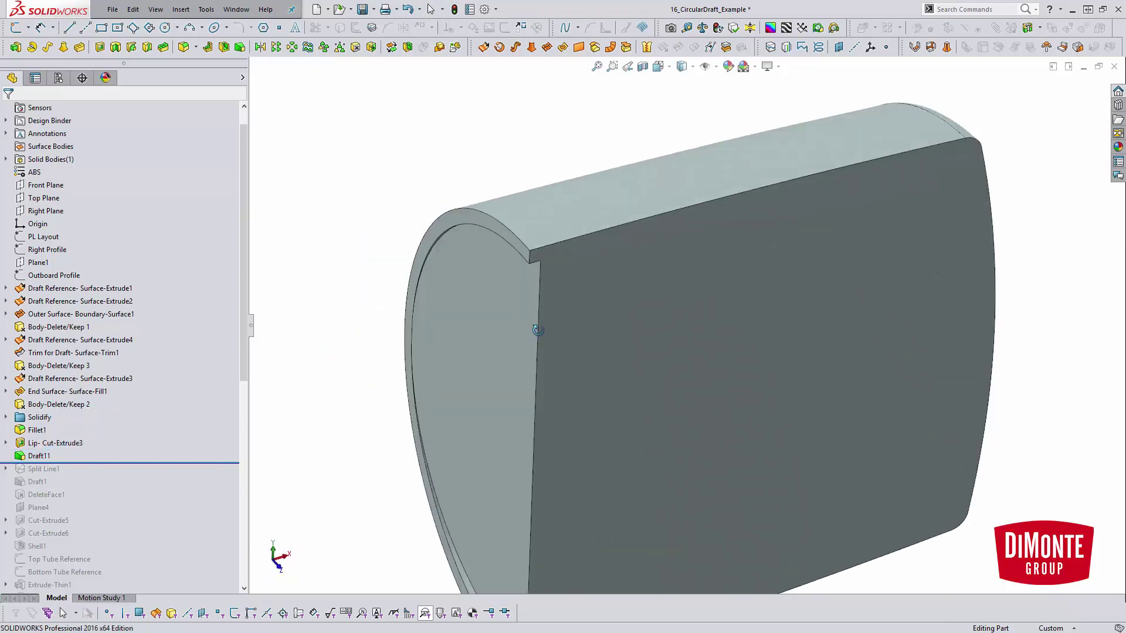
{"action": "scroll", "coordinate": [538, 329], "scroll_direction": "down", "scroll_amount": 1}
{"action": "scroll", "coordinate": [430, 383], "scroll_direction": "up", "scroll_amount": 3}
{"action": "left_click", "coordinate": [37, 456]}
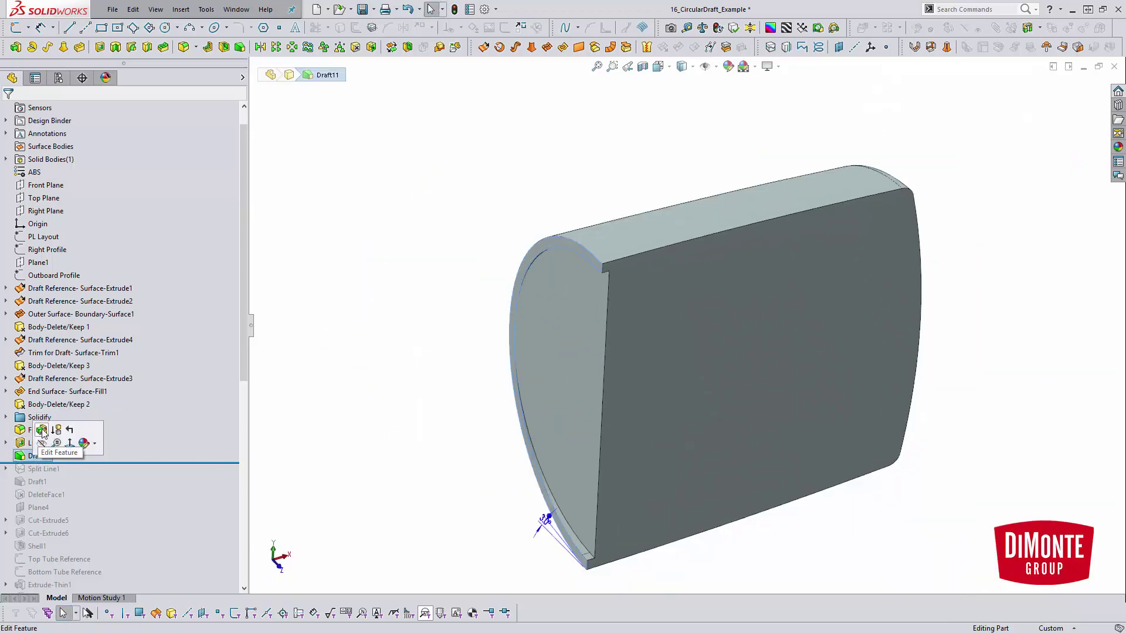
{"action": "left_click", "coordinate": [37, 440]}
{"action": "right_click", "coordinate": [85, 283]}
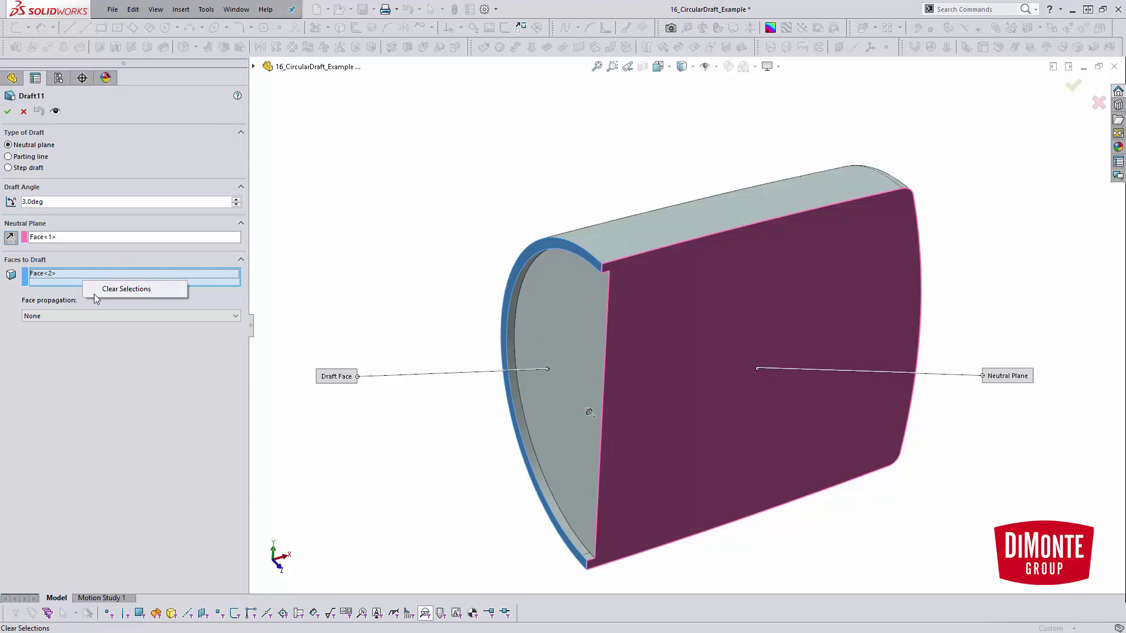
{"action": "left_click", "coordinate": [141, 290]}
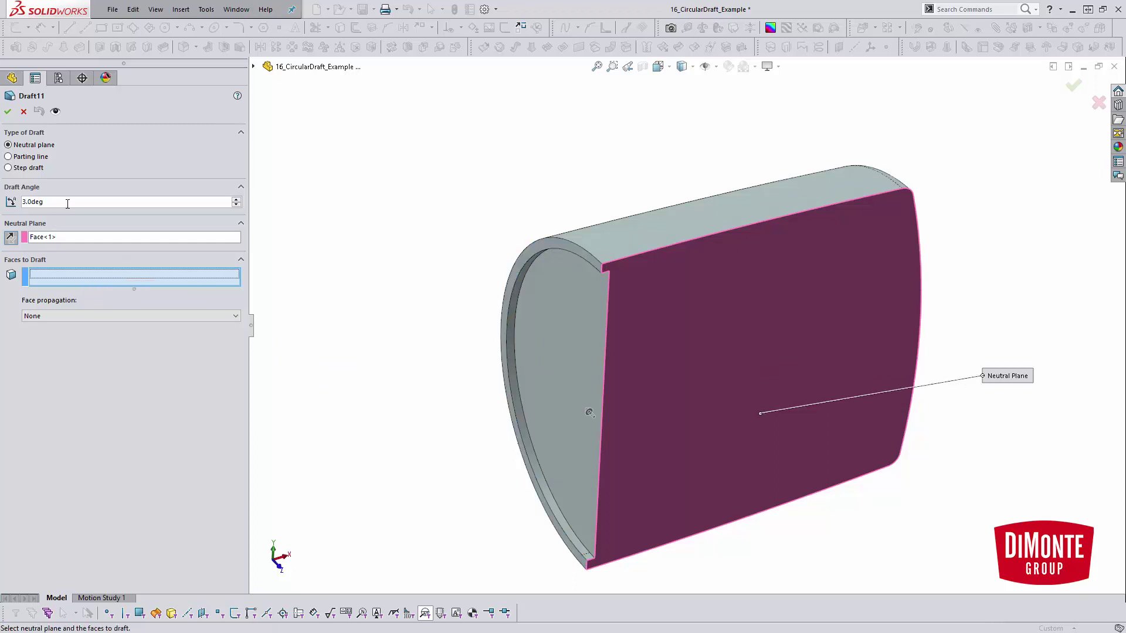
{"action": "left_click", "coordinate": [68, 202]}
{"action": "type", "text": "10"}
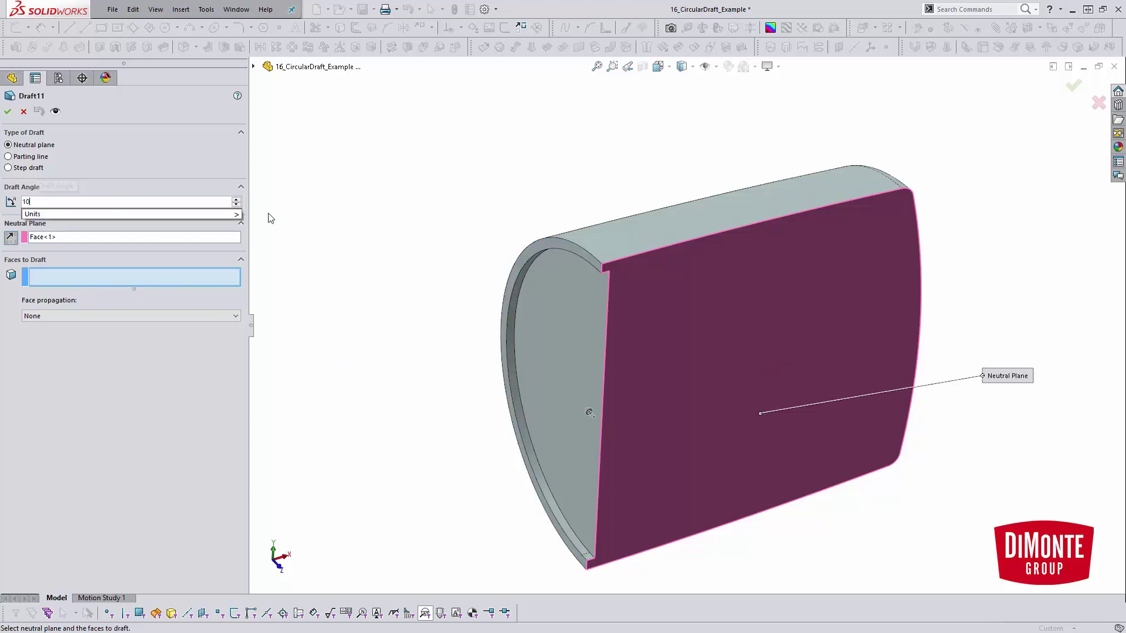
{"action": "double_click", "coordinate": [124, 203]}
{"action": "type", "text": "5"}
{"action": "key", "text": "Return"}
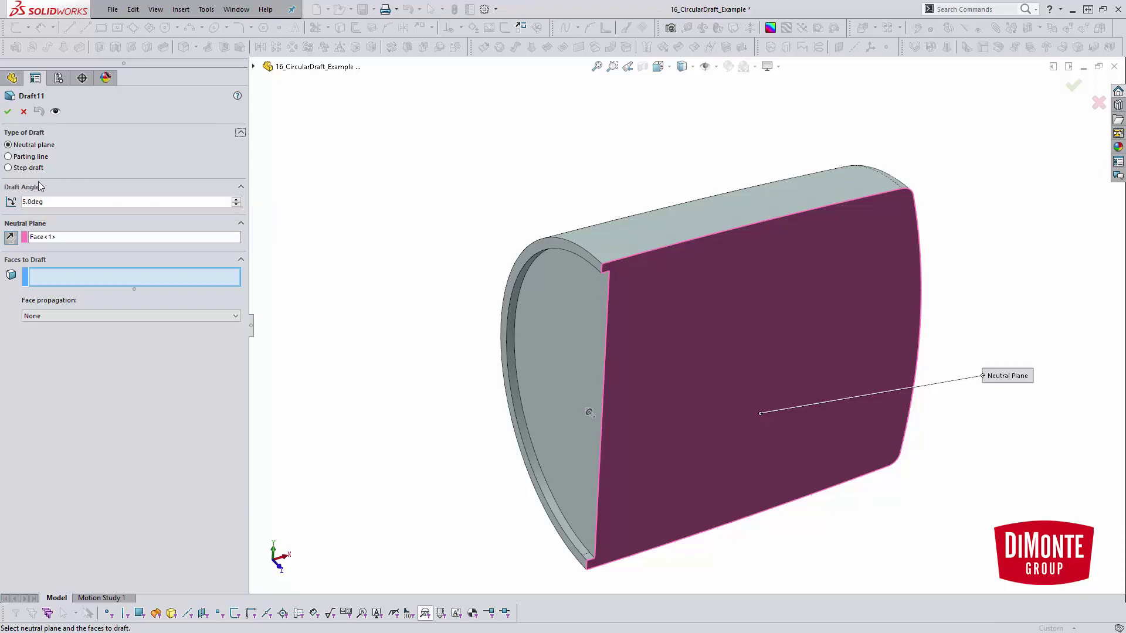
- Try a parting line draft along the rim's arched outer edge, abandon the edit and delete Draft11
{"action": "left_click", "coordinate": [29, 157]}
{"action": "left_click", "coordinate": [66, 251]}
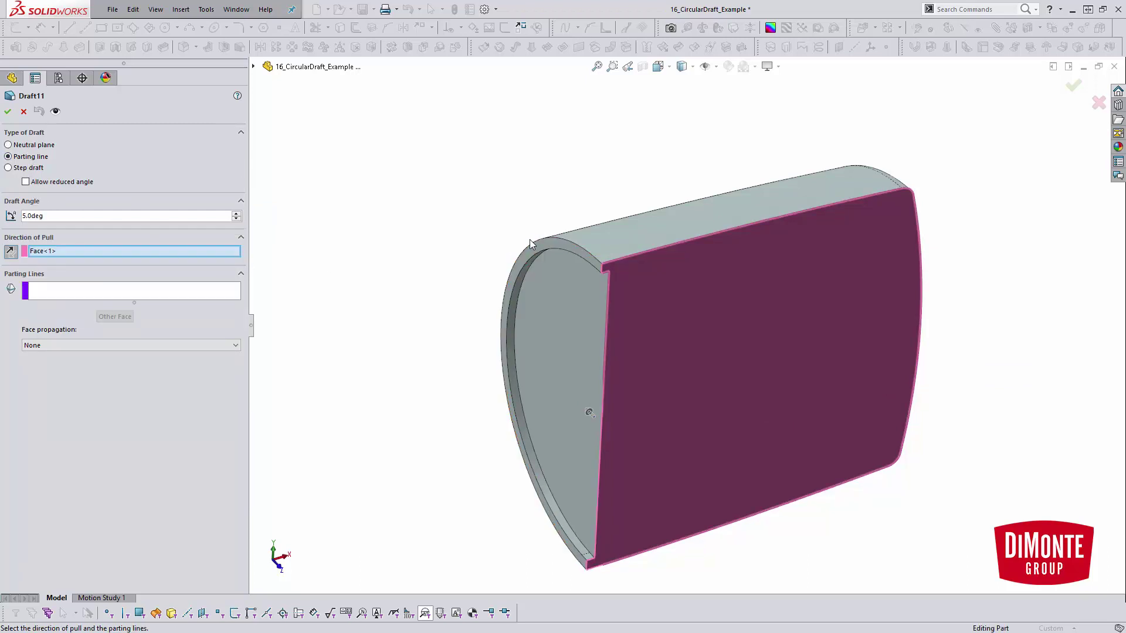
{"action": "left_click", "coordinate": [83, 293]}
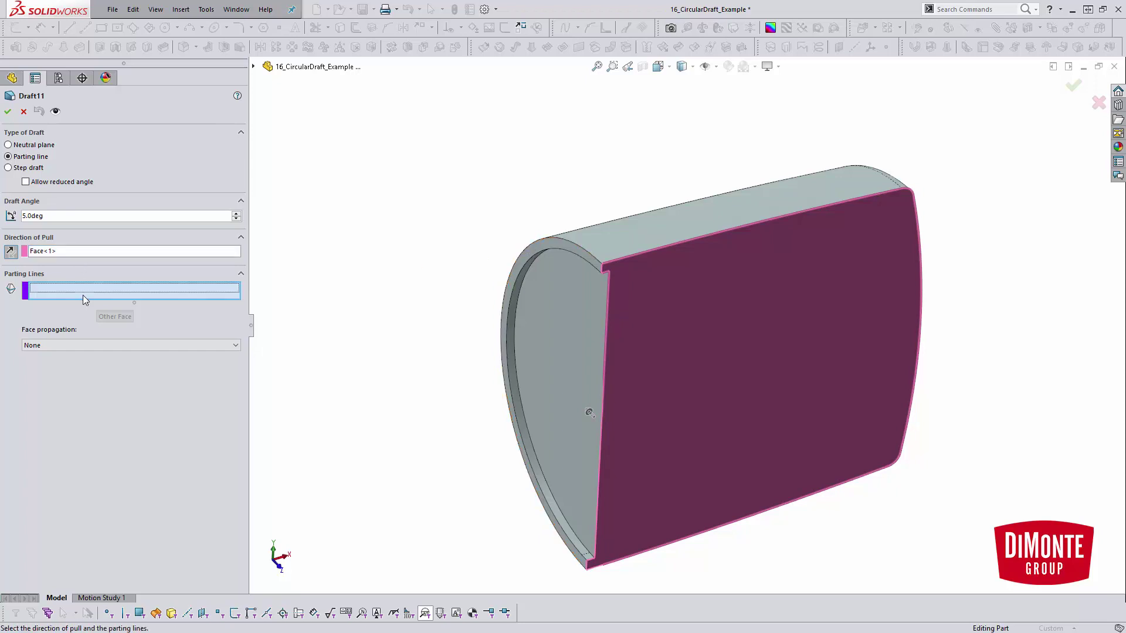
{"action": "left_click", "coordinate": [514, 267]}
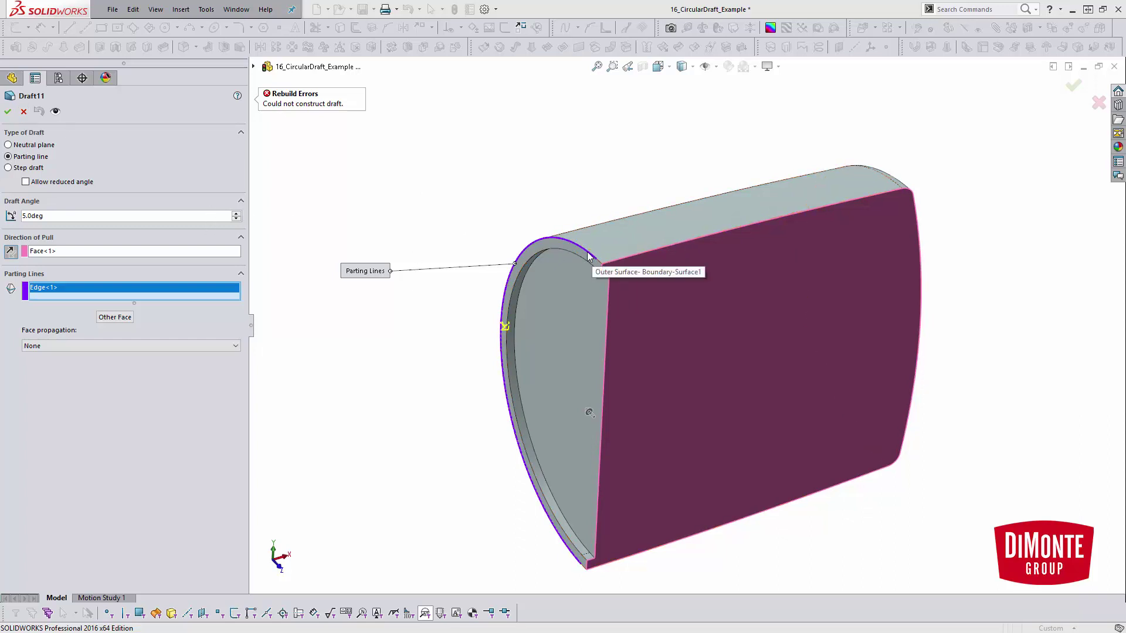
{"action": "scroll", "coordinate": [595, 266], "scroll_direction": "down", "scroll_amount": 3}
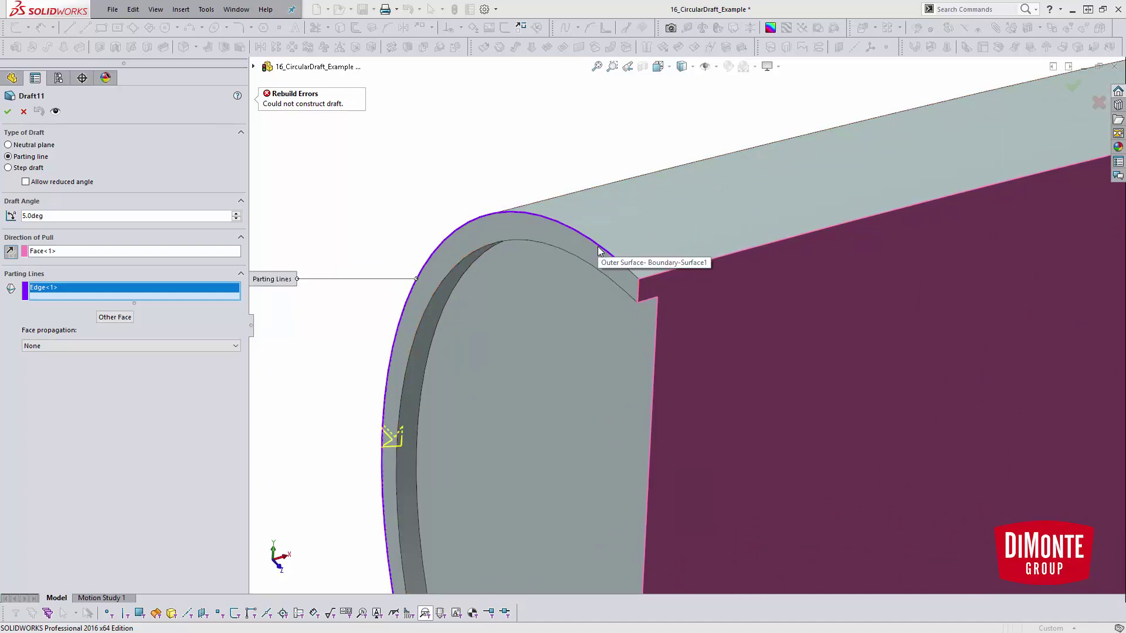
{"action": "scroll", "coordinate": [601, 258], "scroll_direction": "up", "scroll_amount": 5}
{"action": "left_click", "coordinate": [24, 111]}
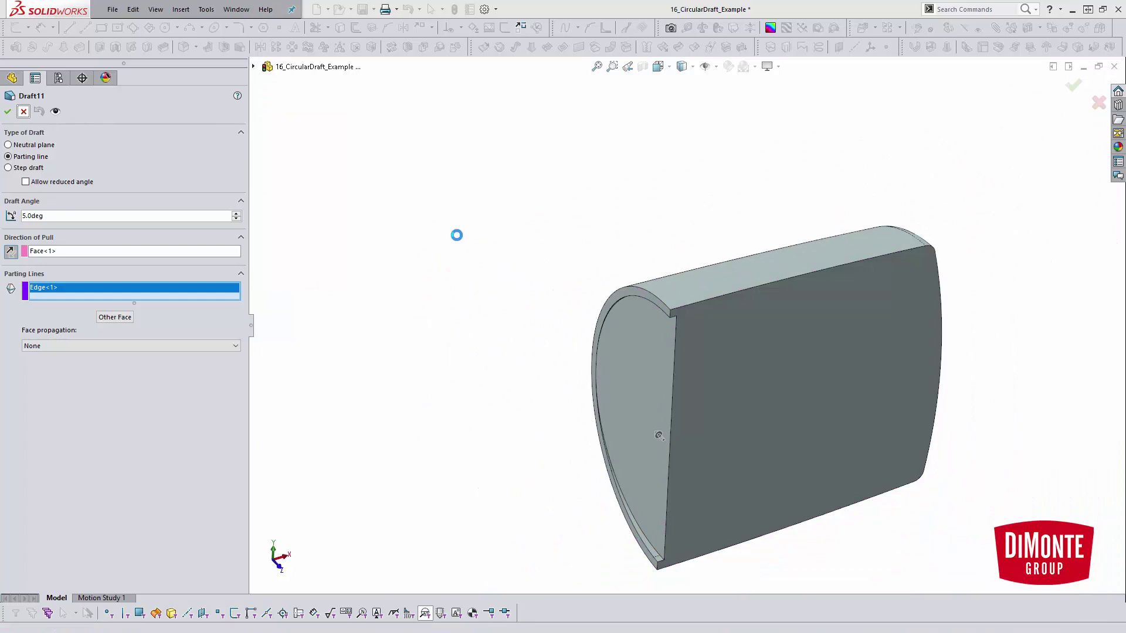
{"action": "left_click", "coordinate": [42, 379]}
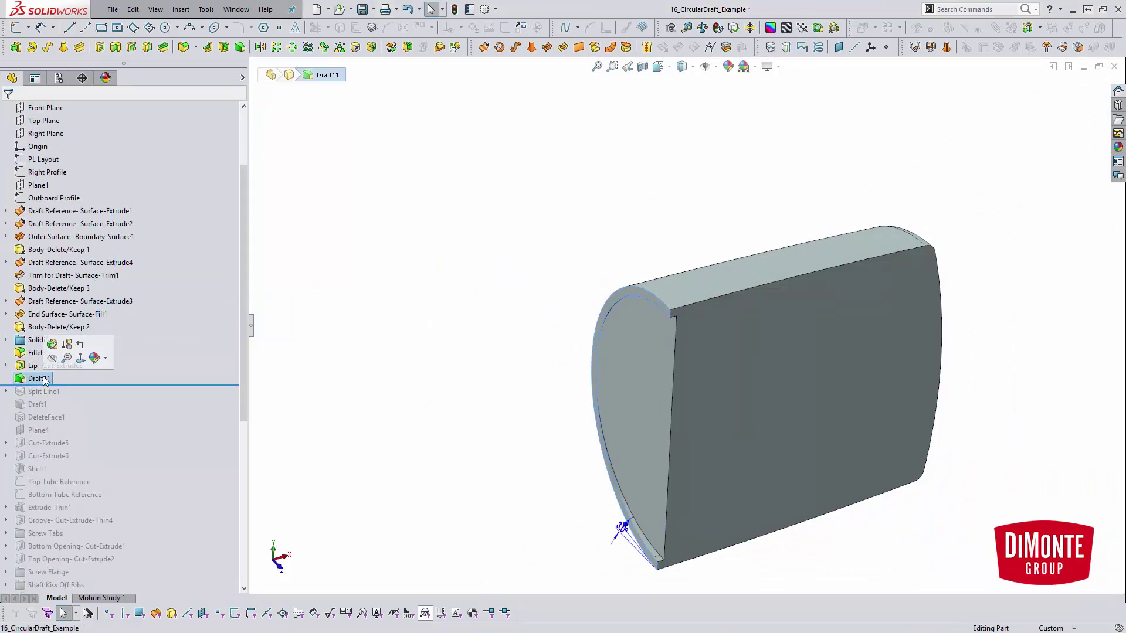
{"action": "key", "text": "Delete"}
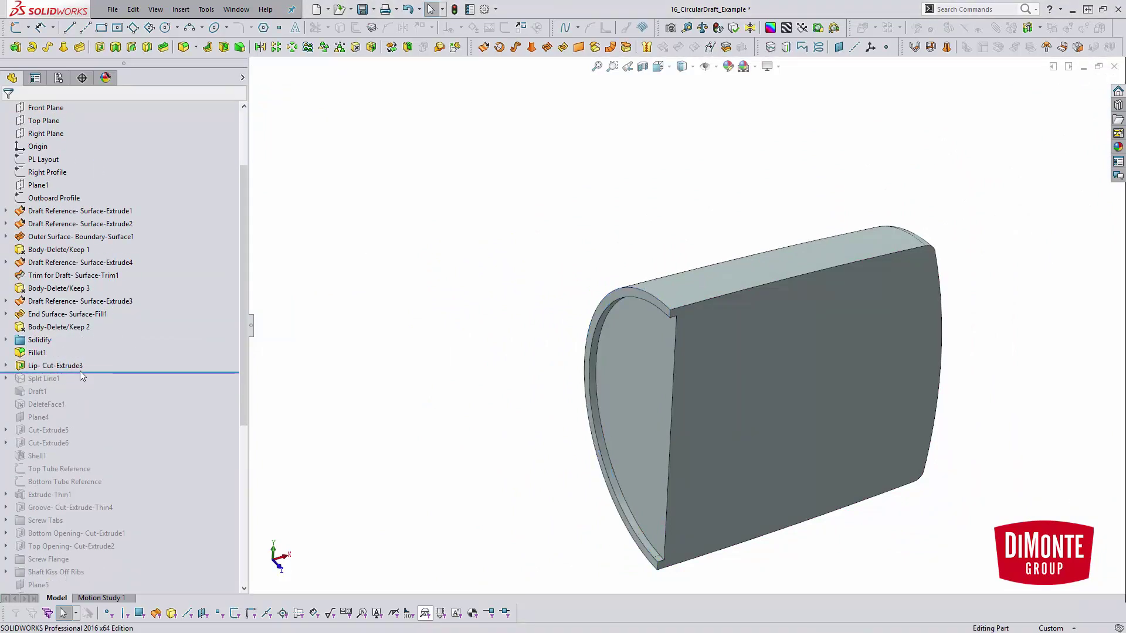
- Roll the model history forward to include Split Line1 and expand that feature to show its sketch
{"action": "left_click_drag", "start_coordinate": [86, 371], "coordinate": [307, 377]}
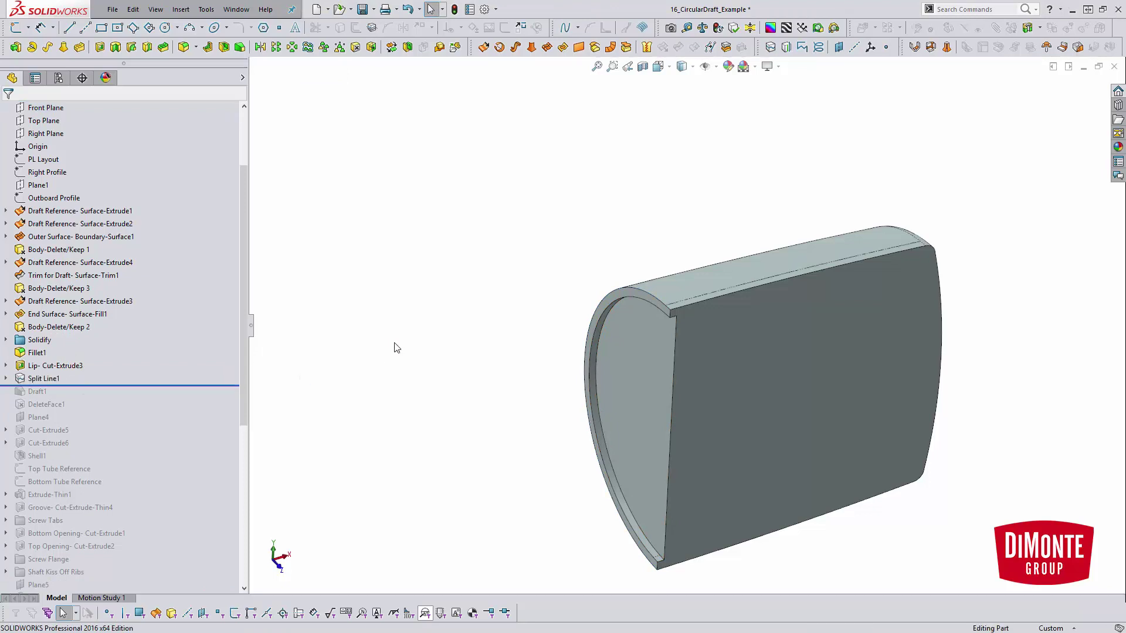
{"action": "left_click", "coordinate": [42, 380]}
{"action": "left_click", "coordinate": [41, 380]}
{"action": "left_click", "coordinate": [6, 379]}
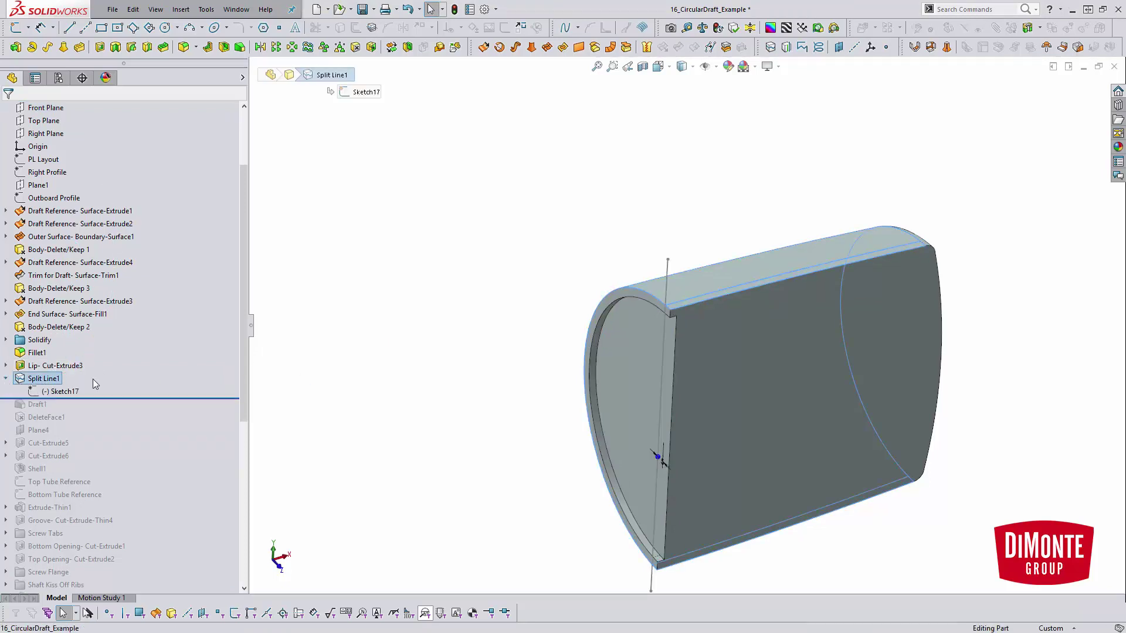
- Examine the split line from the top view and the inner and outer edges of the open end's rim
{"action": "left_click", "coordinate": [435, 370]}
{"action": "middle_click_drag", "start_coordinate": [442, 345], "coordinate": [443, 433]}
{"action": "key", "text": "space"}
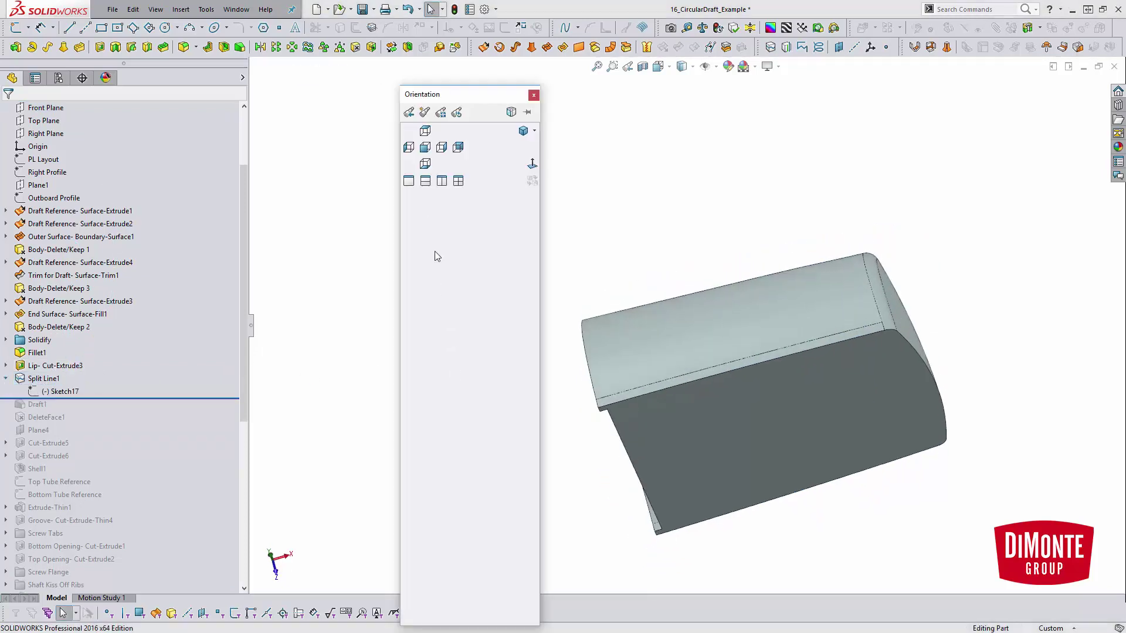
{"action": "left_click", "coordinate": [441, 149]}
{"action": "key", "text": "shift+Right"}
{"action": "key", "text": "shift+Down"}
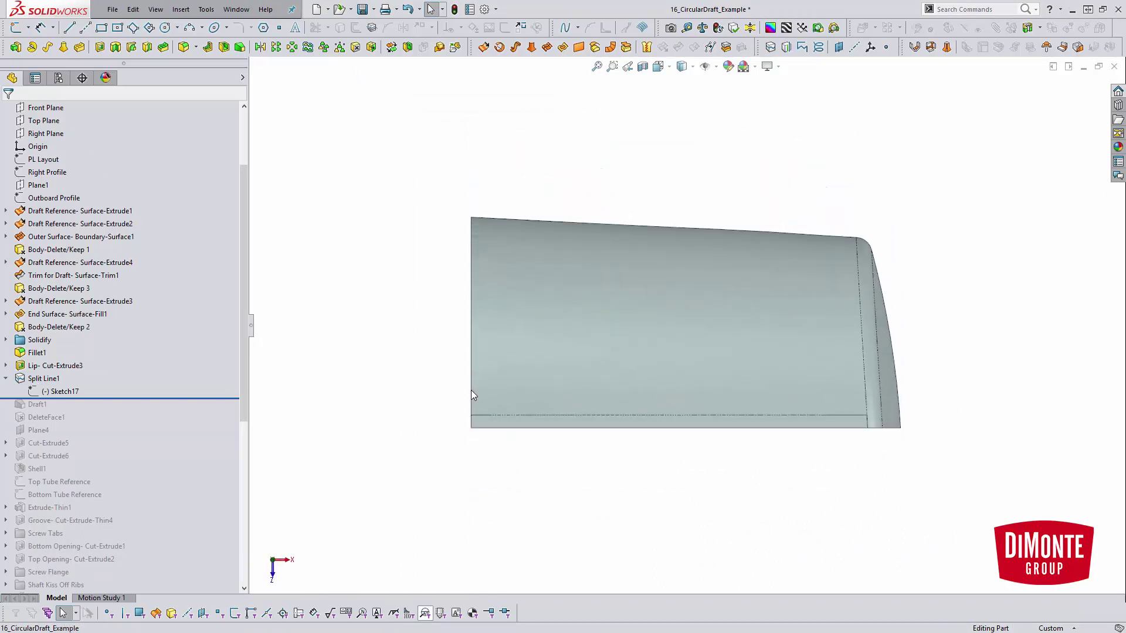
{"action": "left_click", "coordinate": [470, 389]}
{"action": "middle_click_drag", "start_coordinate": [469, 391], "coordinate": [497, 191]}
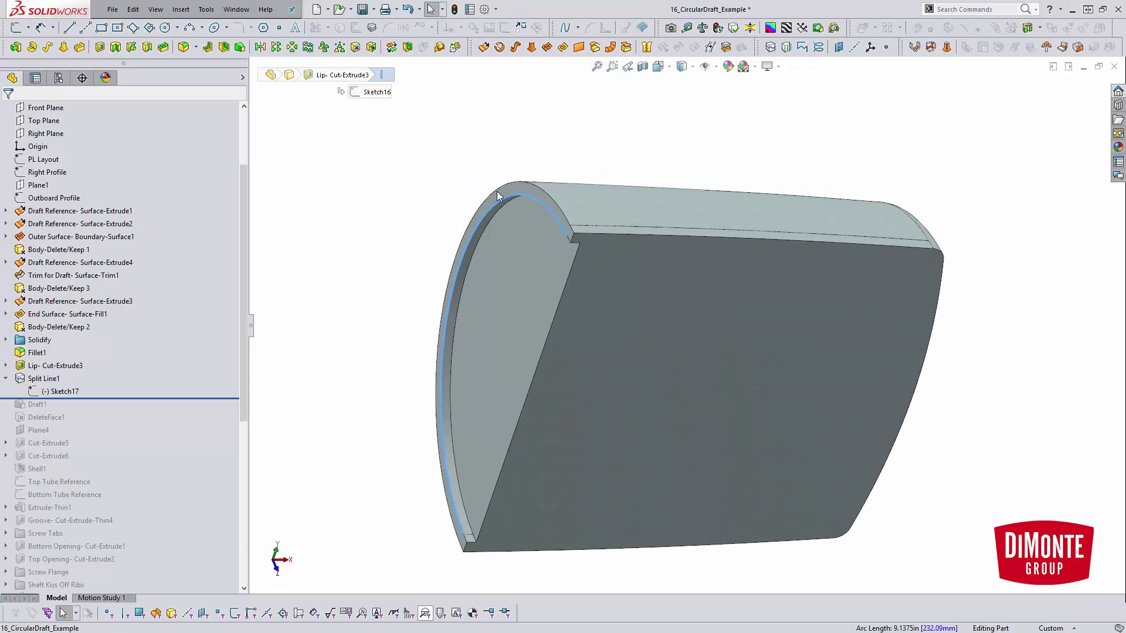
{"action": "left_click", "coordinate": [531, 189]}
{"action": "left_click", "coordinate": [532, 184]}
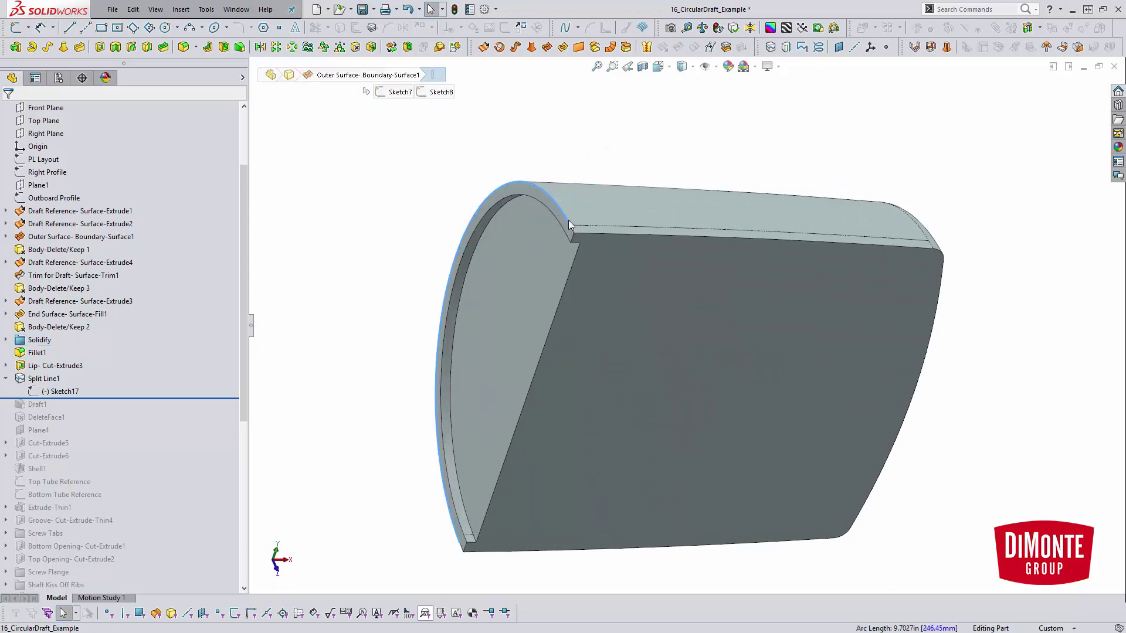
- Roll the model history forward to include Draft1 and review its parting line draft definition
{"action": "left_click", "coordinate": [283, 252]}
{"action": "scroll", "coordinate": [205, 302], "scroll_direction": "down", "scroll_amount": 2}
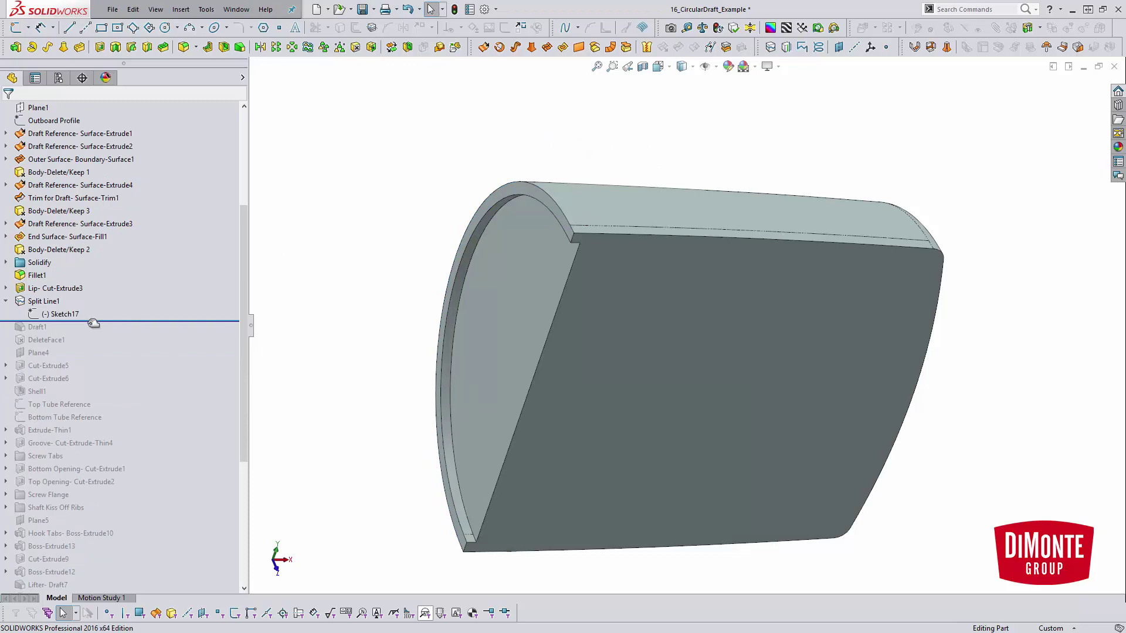
{"action": "left_click_drag", "start_coordinate": [91, 320], "coordinate": [88, 334]}
{"action": "left_click", "coordinate": [37, 327]}
{"action": "left_click", "coordinate": [34, 301]}
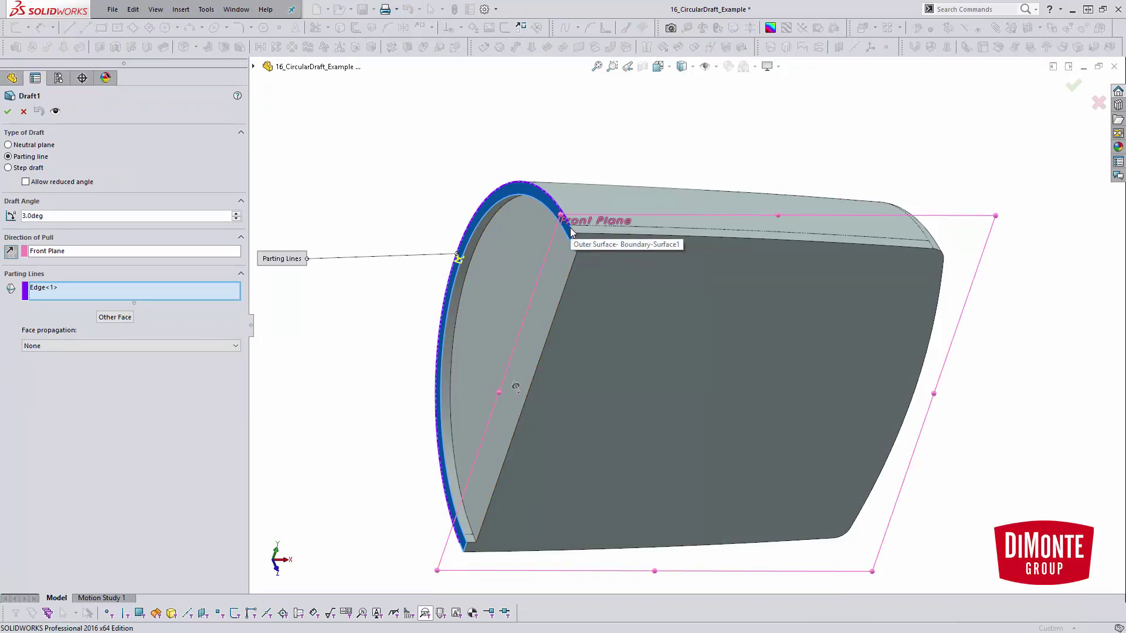
{"action": "left_click", "coordinate": [8, 111]}
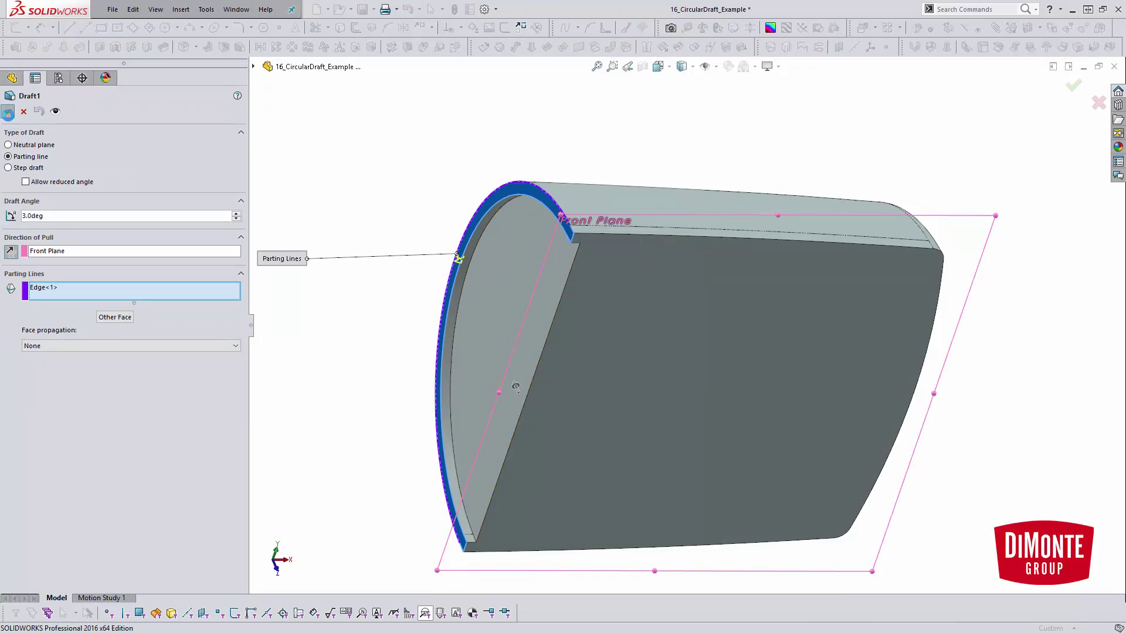
- Close the Draft1 definition and examine the drafted rim and its upper corner from the front and at closer range
{"action": "key", "text": "space"}
{"action": "left_click", "coordinate": [398, 145]}
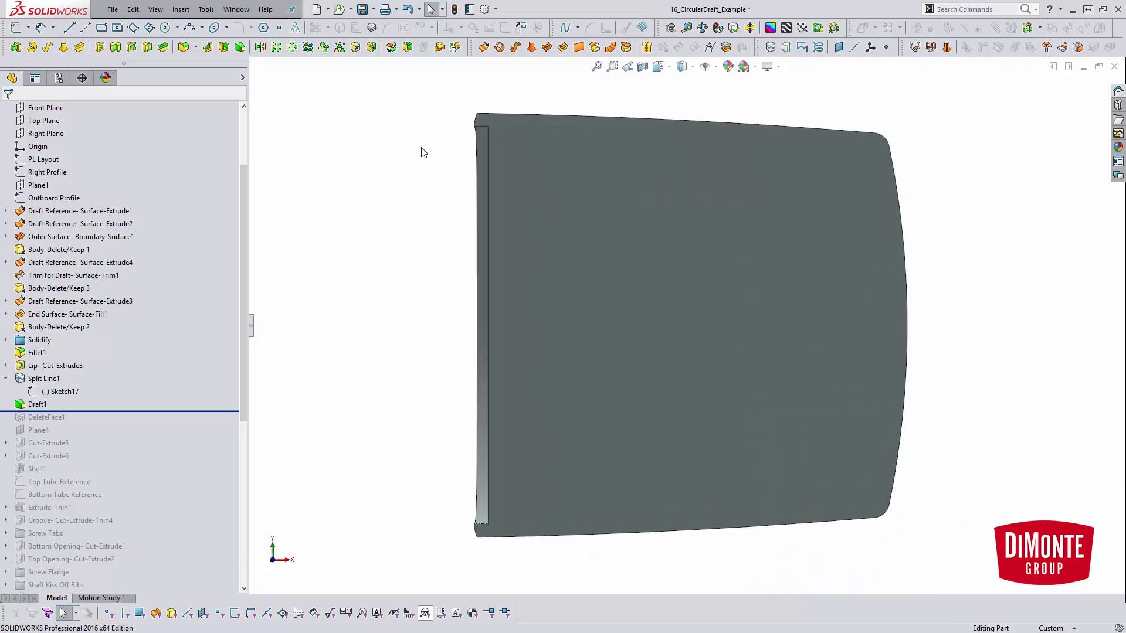
{"action": "scroll", "coordinate": [523, 156], "scroll_direction": "down", "scroll_amount": 5}
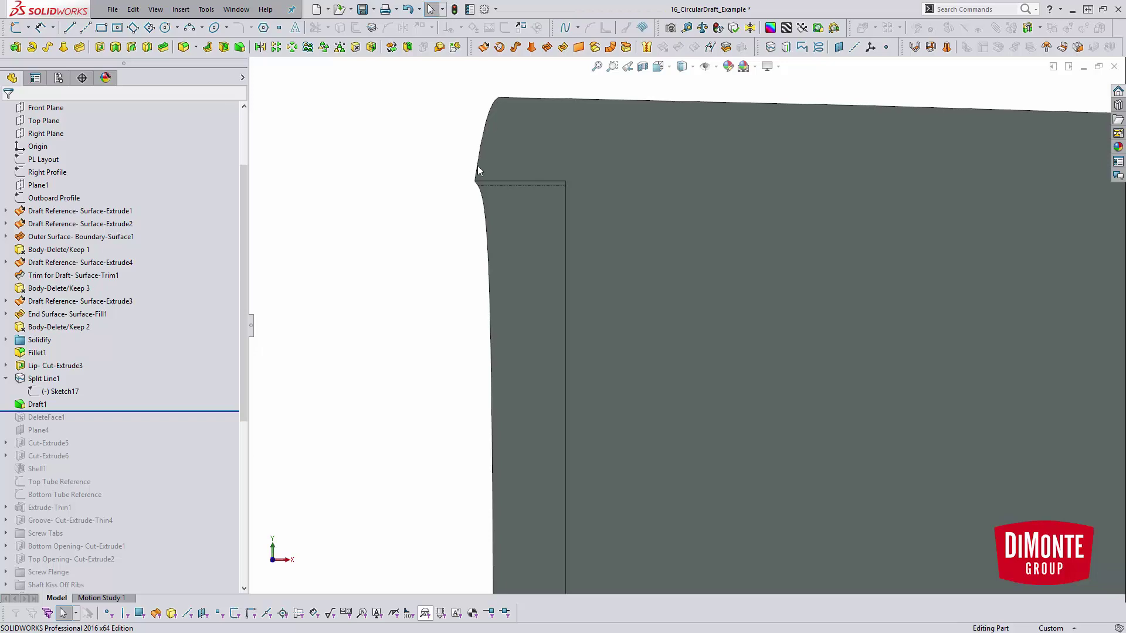
{"action": "mouse_move", "coordinate": [479, 170]}
{"action": "middle_mouse_down"}
{"action": "mouse_move", "coordinate": [470, 155]}
{"action": "mouse_move", "coordinate": [455, 166]}
{"action": "mouse_move", "coordinate": [467, 166]}
{"action": "middle_mouse_up"}
{"action": "key", "text": "space"}
{"action": "left_click", "coordinate": [458, 150]}
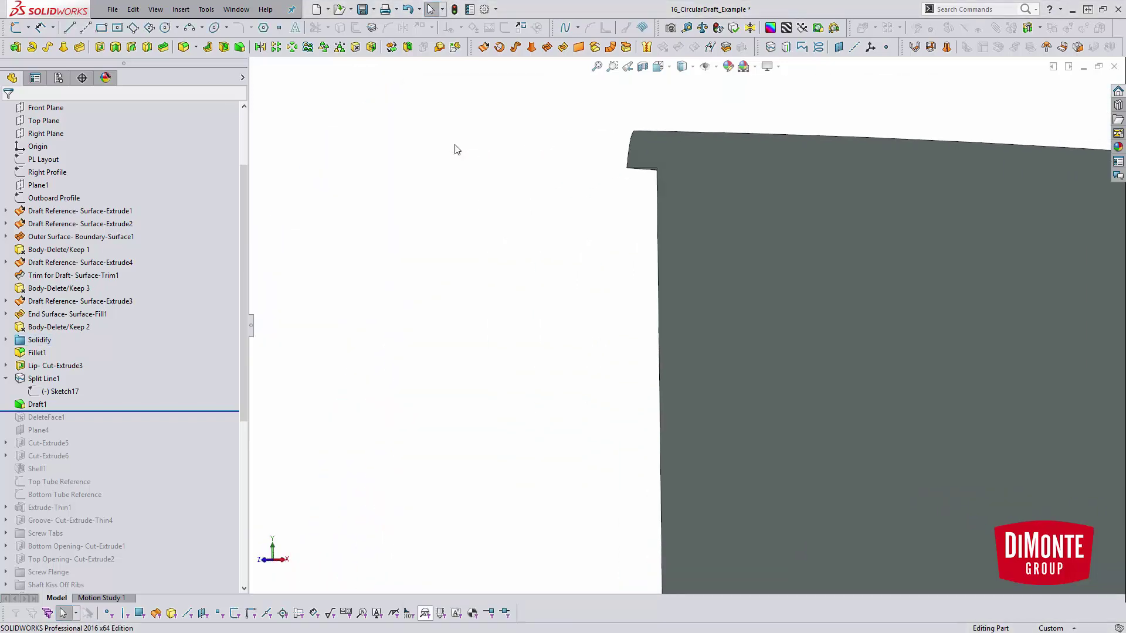
{"action": "key", "text": "shift+Right"}
{"action": "key", "text": "shift+Down"}
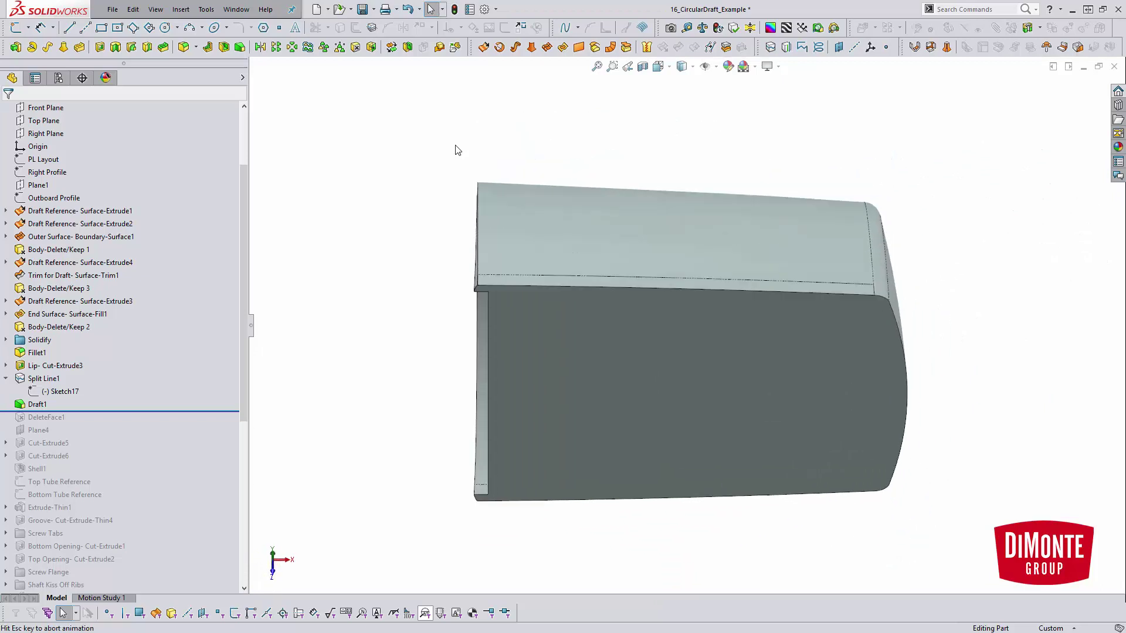
- Examine the outer arched edge of the open end and the drafted rim corner from the top view
{"action": "scroll", "coordinate": [482, 376], "scroll_direction": "down", "scroll_amount": 3}
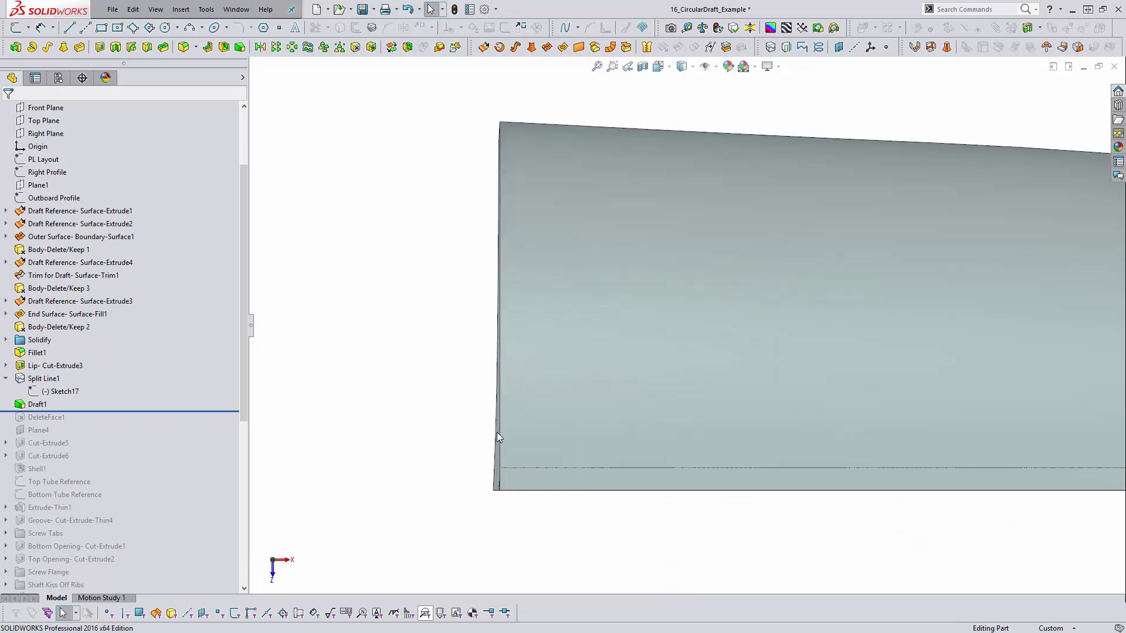
{"action": "left_click", "coordinate": [499, 433]}
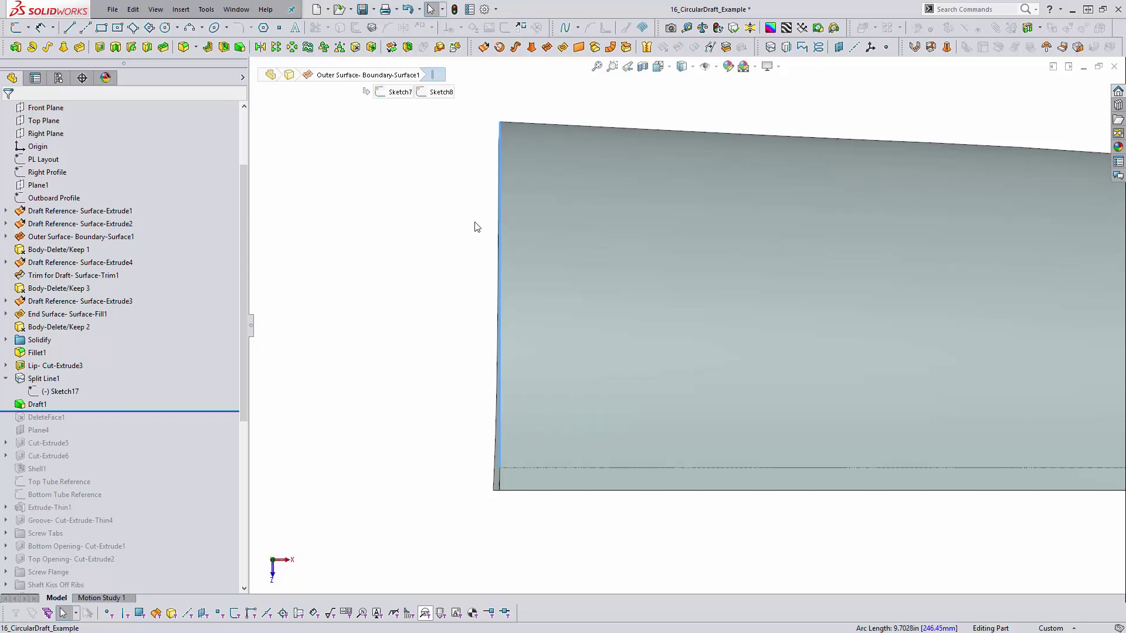
{"action": "left_click", "coordinate": [478, 285]}
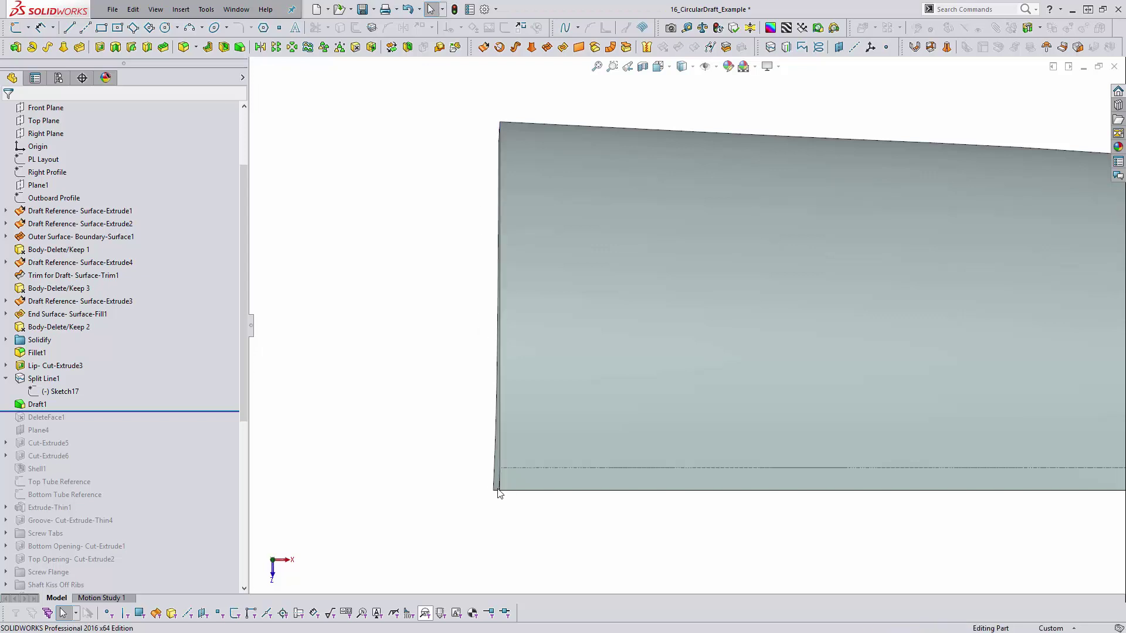
{"action": "scroll", "coordinate": [627, 287], "scroll_direction": "up", "scroll_amount": 3}
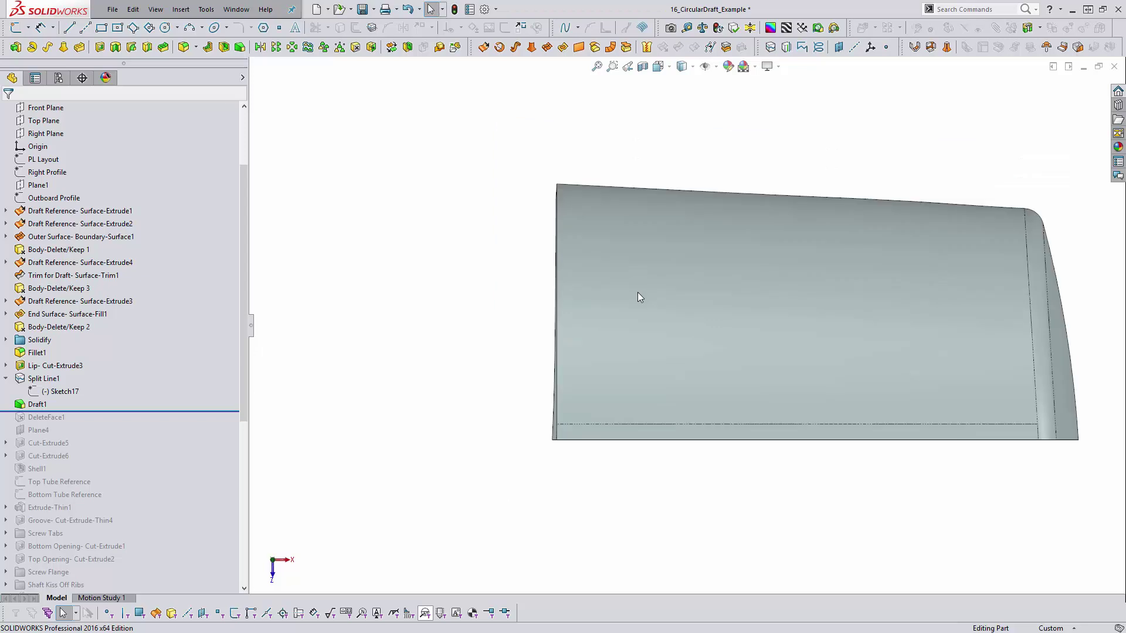
- Run a draft analysis with the large flat face as pull direction and a 3-degree draft angle, inspecting the rim
{"action": "scroll", "coordinate": [117, 246], "scroll_direction": "up", "scroll_amount": 3}
{"action": "left_click", "coordinate": [50, 211]}
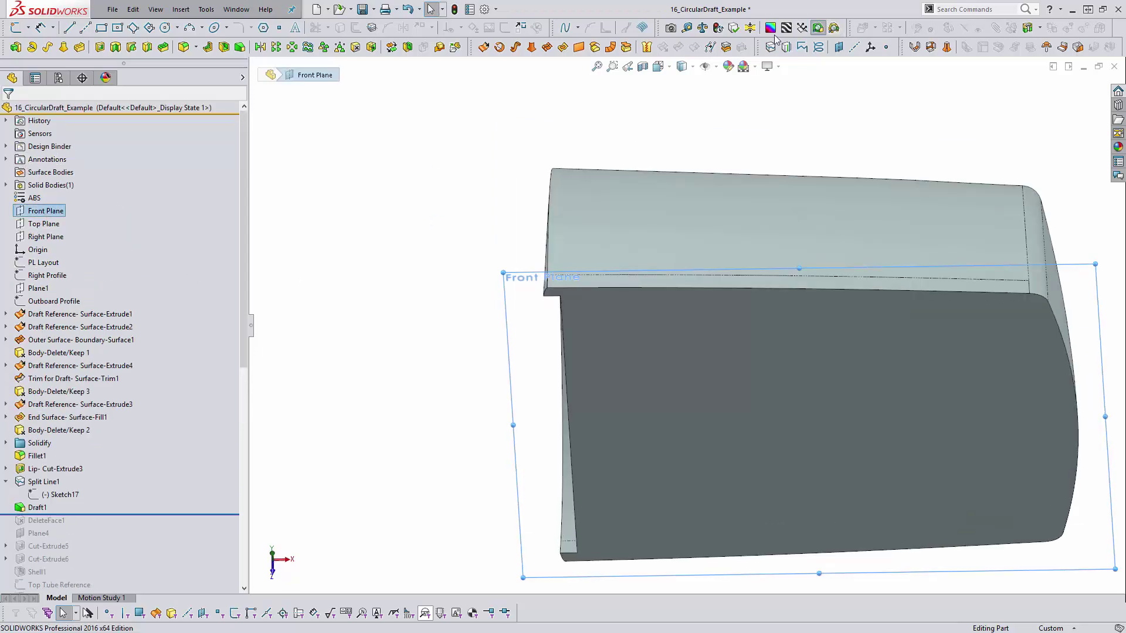
{"action": "left_click", "coordinate": [818, 29]}
{"action": "left_click", "coordinate": [622, 337]}
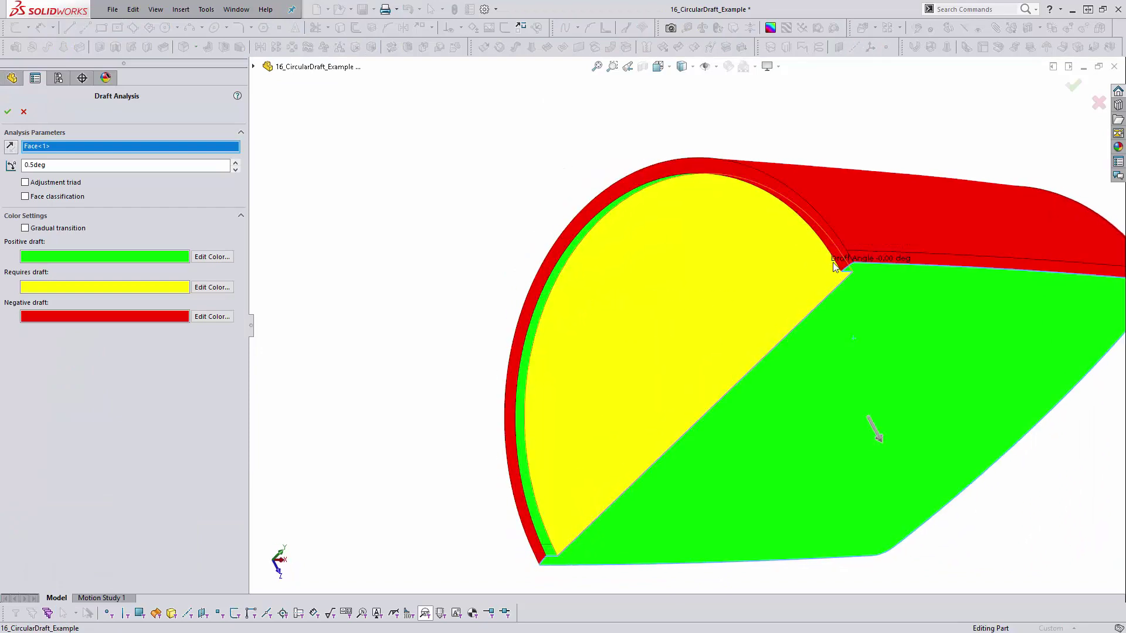
{"action": "left_click", "coordinate": [88, 168]}
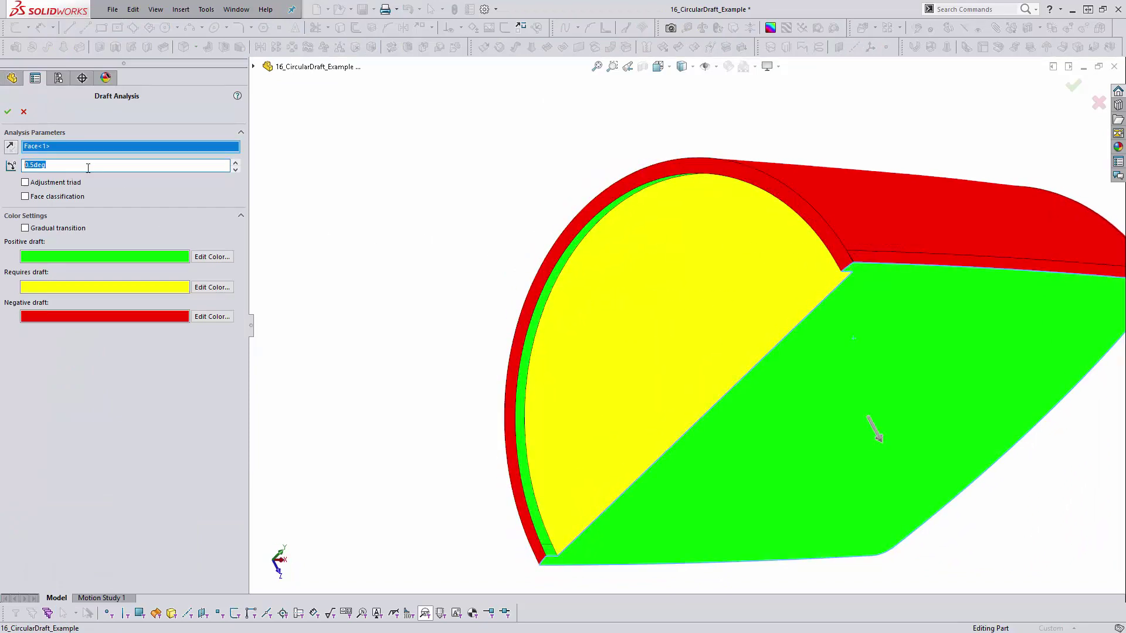
{"action": "type", "text": "3"}
{"action": "key", "text": "Return"}
{"action": "scroll", "coordinate": [852, 266], "scroll_direction": "down", "scroll_amount": 5}
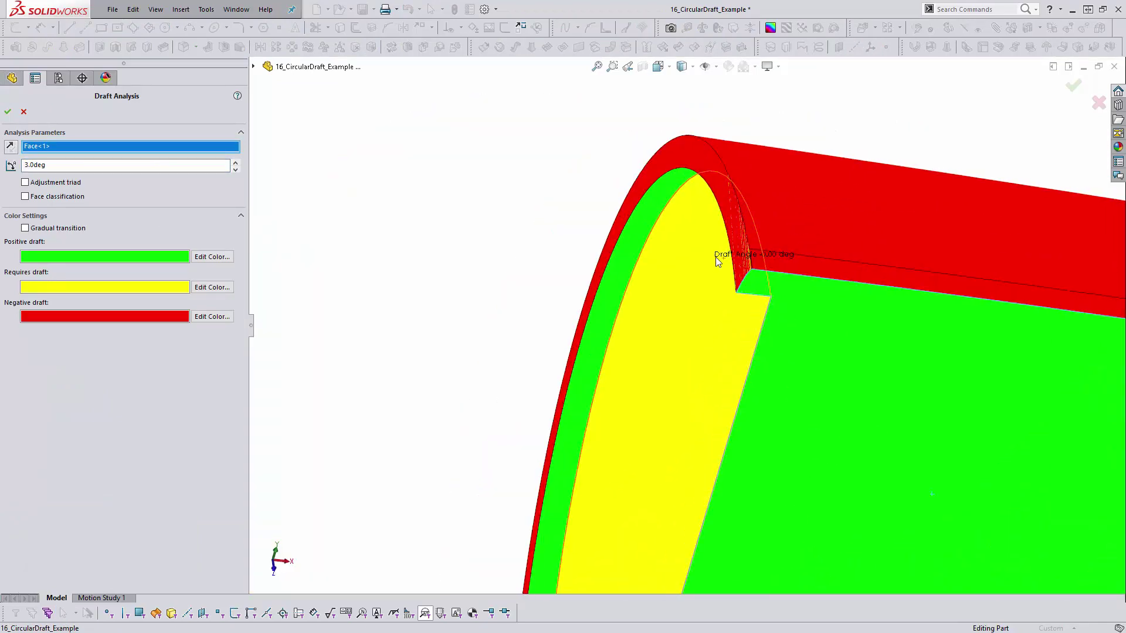
{"action": "left_click", "coordinate": [8, 111]}
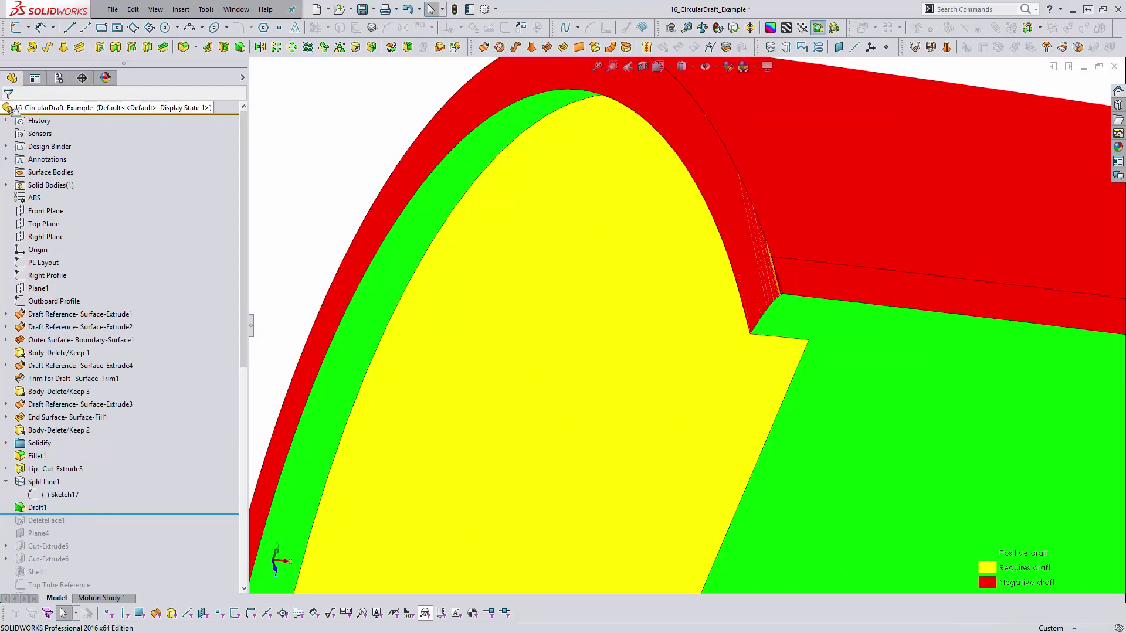
- Try to set the draft angle of Draft1 to 5 degrees
{"action": "scroll", "coordinate": [35, 437], "scroll_direction": "down", "scroll_amount": 2}
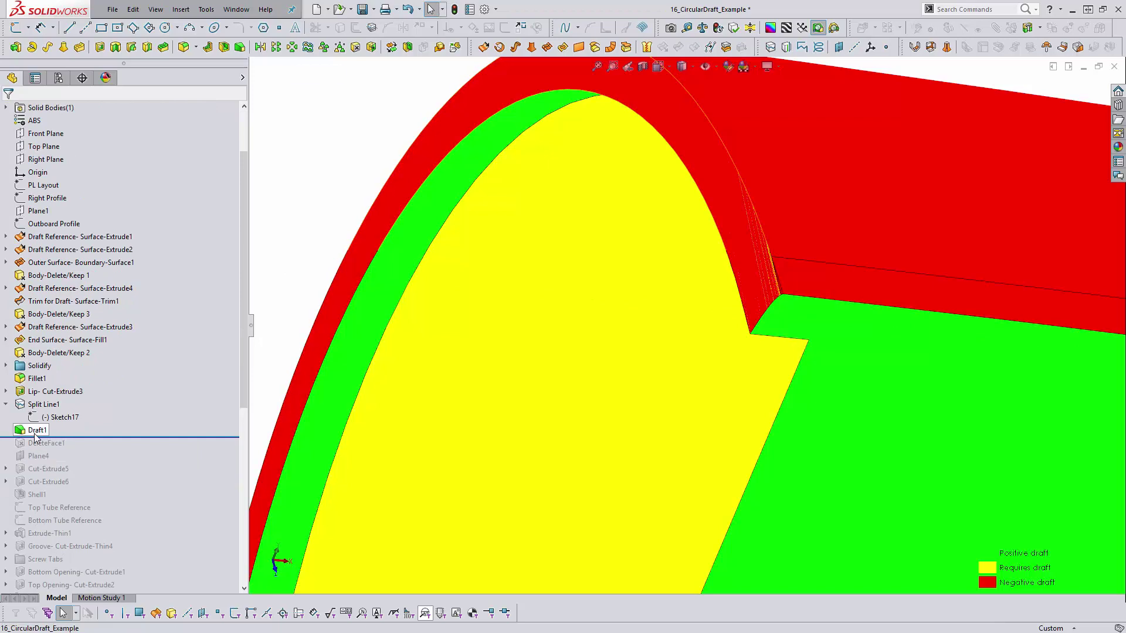
{"action": "left_click", "coordinate": [37, 431]}
{"action": "left_click", "coordinate": [55, 413]}
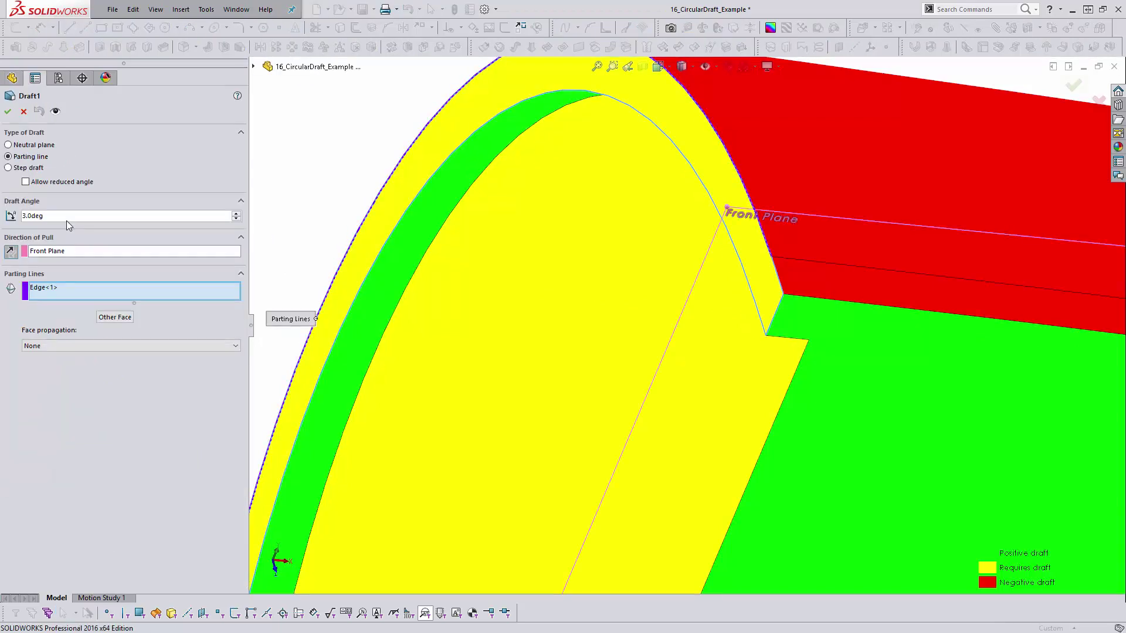
{"action": "left_click_drag", "start_coordinate": [22, 215], "coordinate": [283, 195]}
{"action": "type", "text": "5"}
{"action": "key", "text": "Return"}
{"action": "left_click", "coordinate": [7, 114]}
{"action": "left_click", "coordinate": [8, 111]}
{"action": "scroll", "coordinate": [603, 259], "scroll_direction": "up", "scroll_amount": 2}
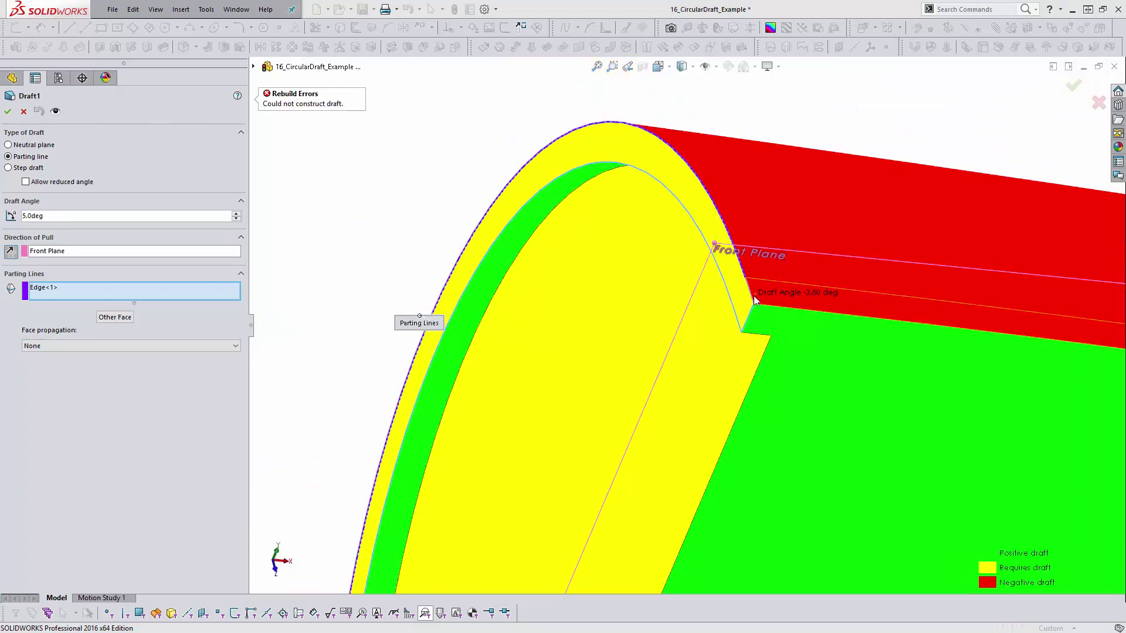
{"action": "left_click", "coordinate": [30, 110]}
- Turn off the draft analysis display and check the narrow face created by Split Line1
{"action": "middle_click_drag", "start_coordinate": [698, 310], "coordinate": [644, 211]}
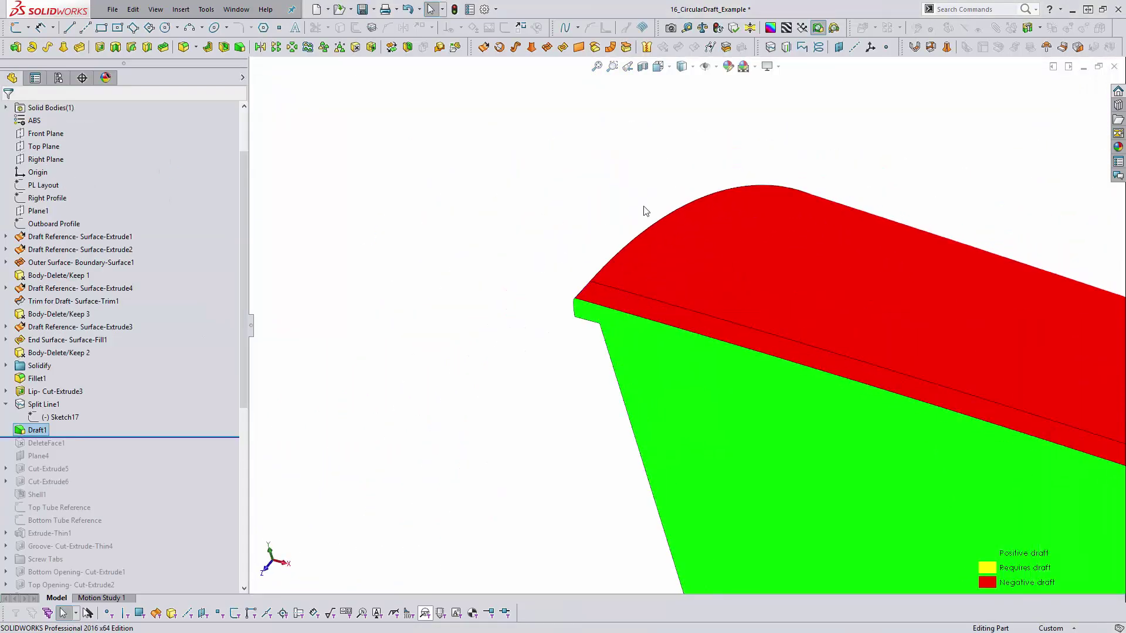
{"action": "left_click", "coordinate": [811, 36]}
{"action": "left_click", "coordinate": [614, 293]}
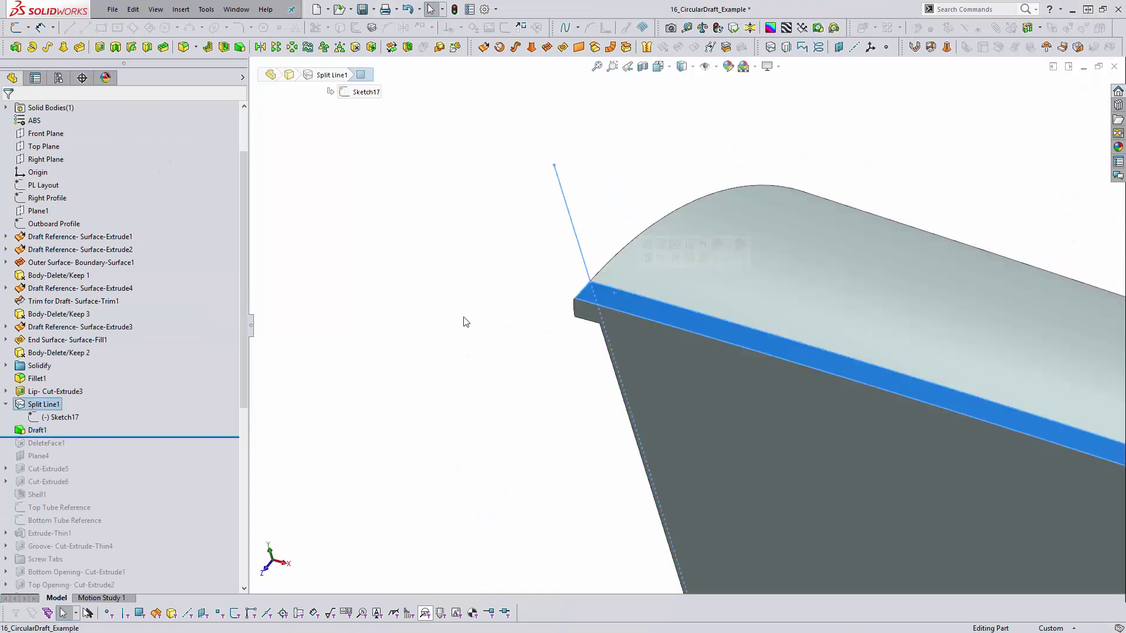
{"action": "left_click", "coordinate": [417, 327]}
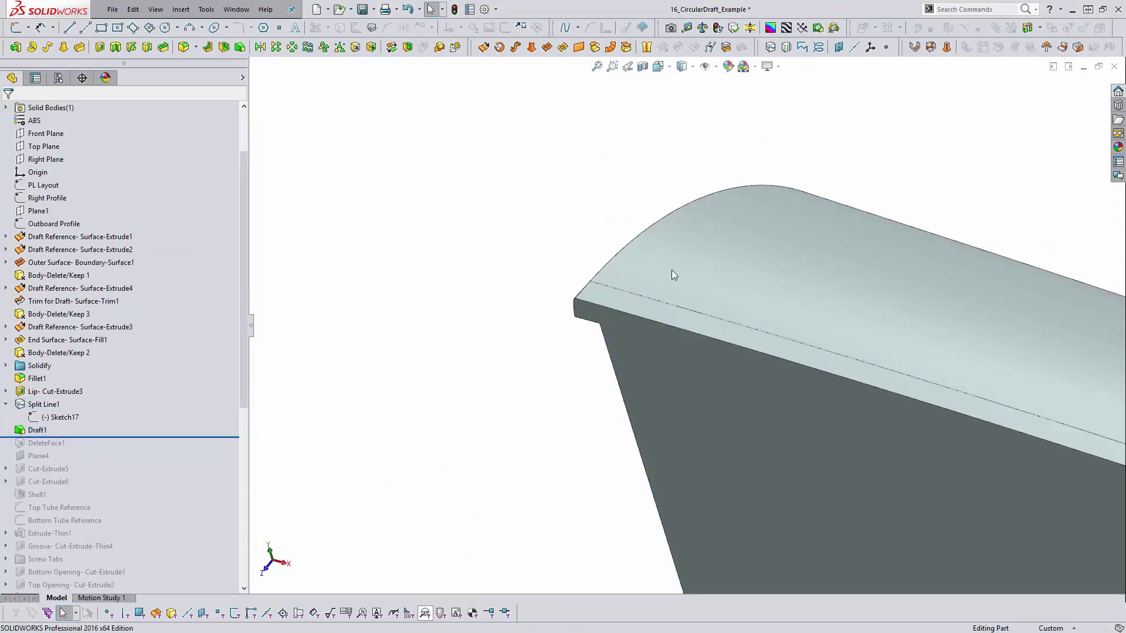
- Set the split line's offset dimension in Sketch17 to 10 mm and exit the sketch
{"action": "double_click", "coordinate": [69, 420]}
{"action": "scroll", "coordinate": [516, 422], "scroll_direction": "up", "scroll_amount": 7}
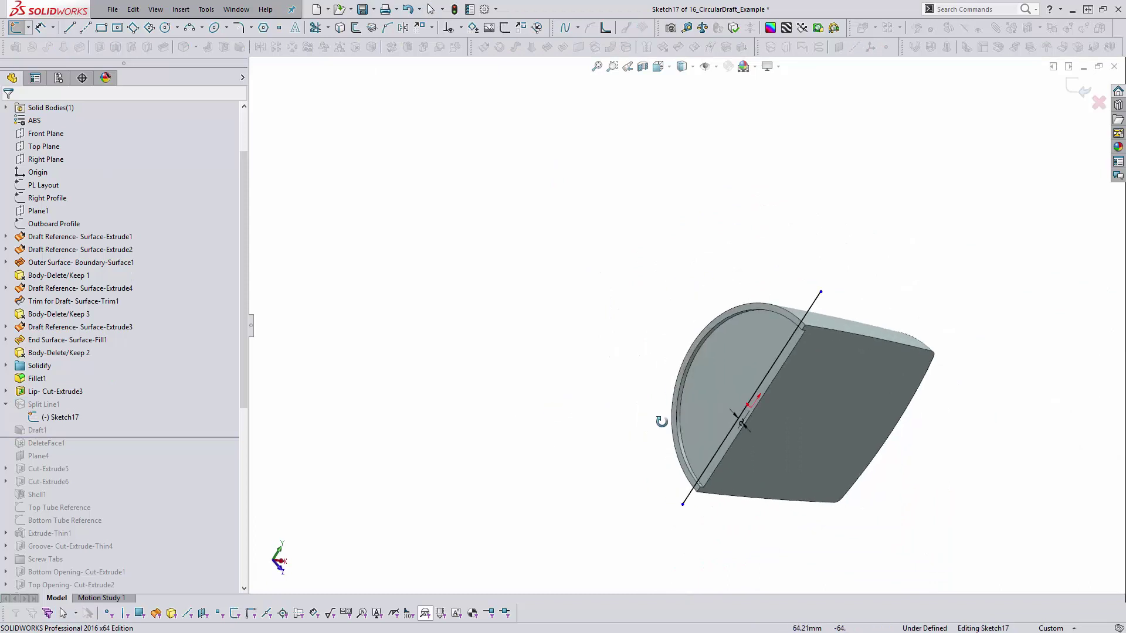
{"action": "double_click", "coordinate": [723, 418]}
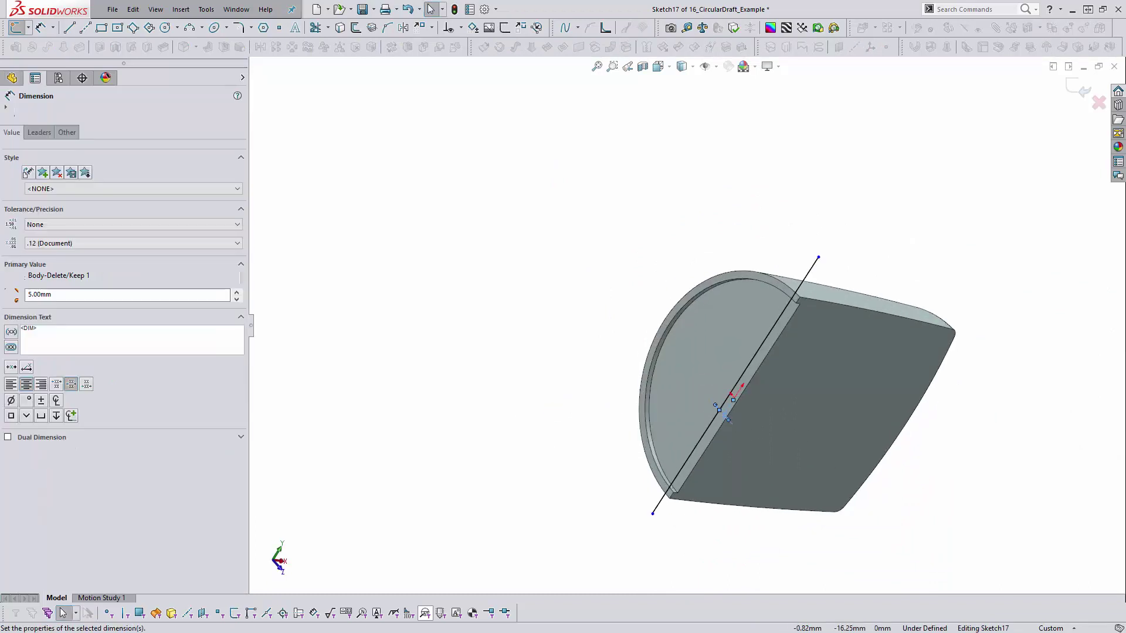
{"action": "key", "text": "Return"}
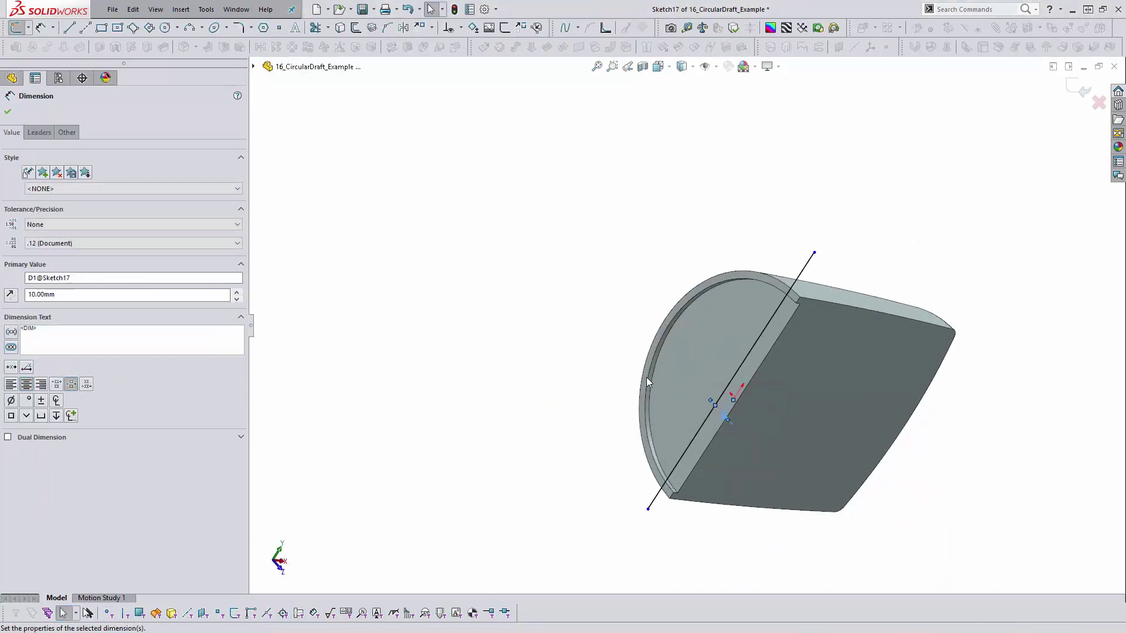
{"action": "double_click", "coordinate": [573, 360]}
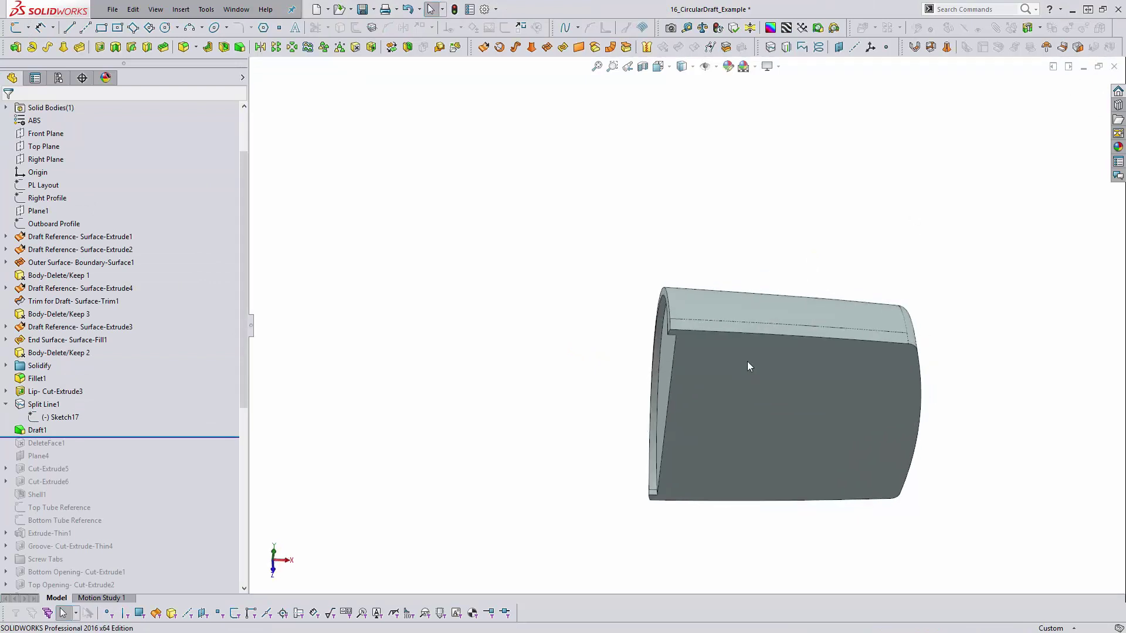
- Set the draft angle of Draft1 to 5 degrees and inspect the rim's upper corner
{"action": "left_click", "coordinate": [36, 429]}
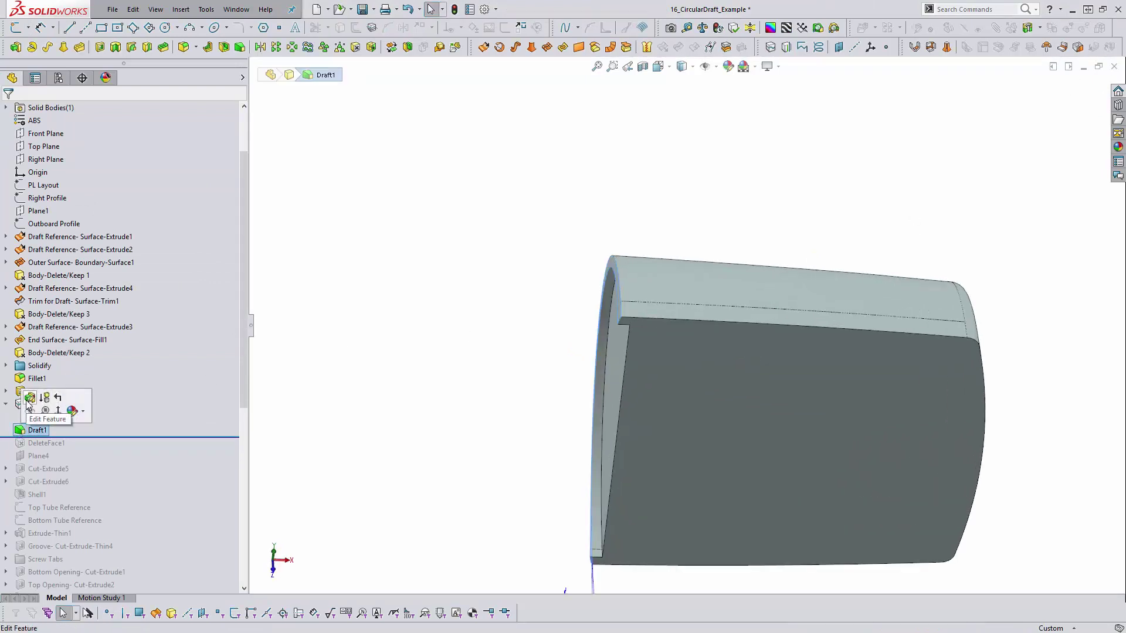
{"action": "left_click", "coordinate": [27, 402]}
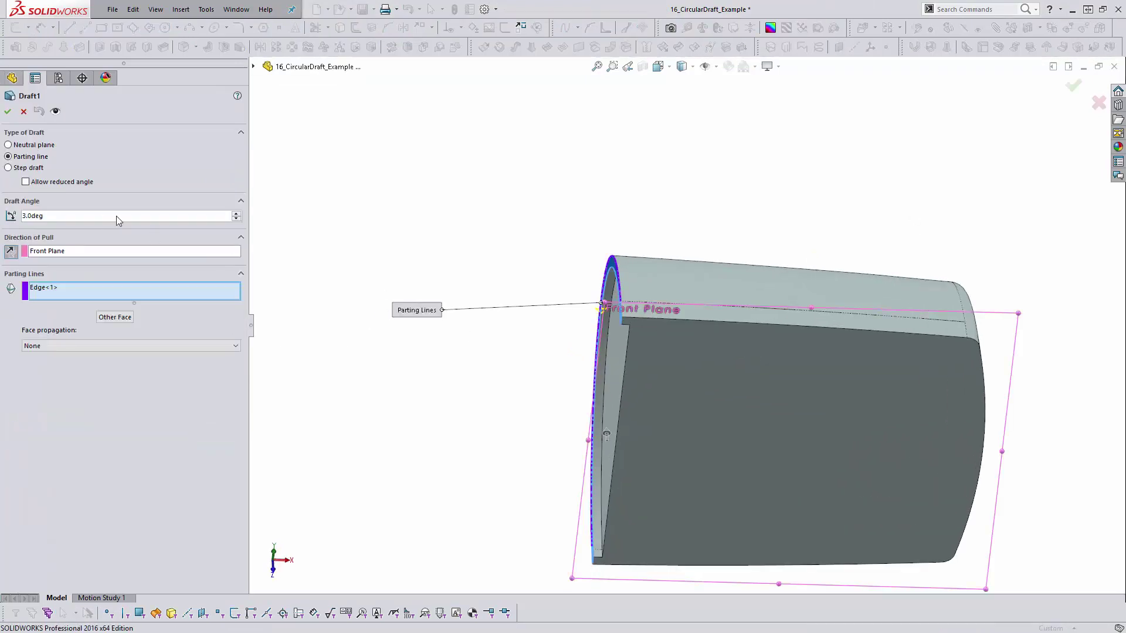
{"action": "double_click", "coordinate": [41, 215]}
{"action": "type", "text": "5"}
{"action": "key", "text": "Return"}
{"action": "left_click", "coordinate": [5, 112]}
{"action": "scroll", "coordinate": [620, 304], "scroll_direction": "down", "scroll_amount": 5}
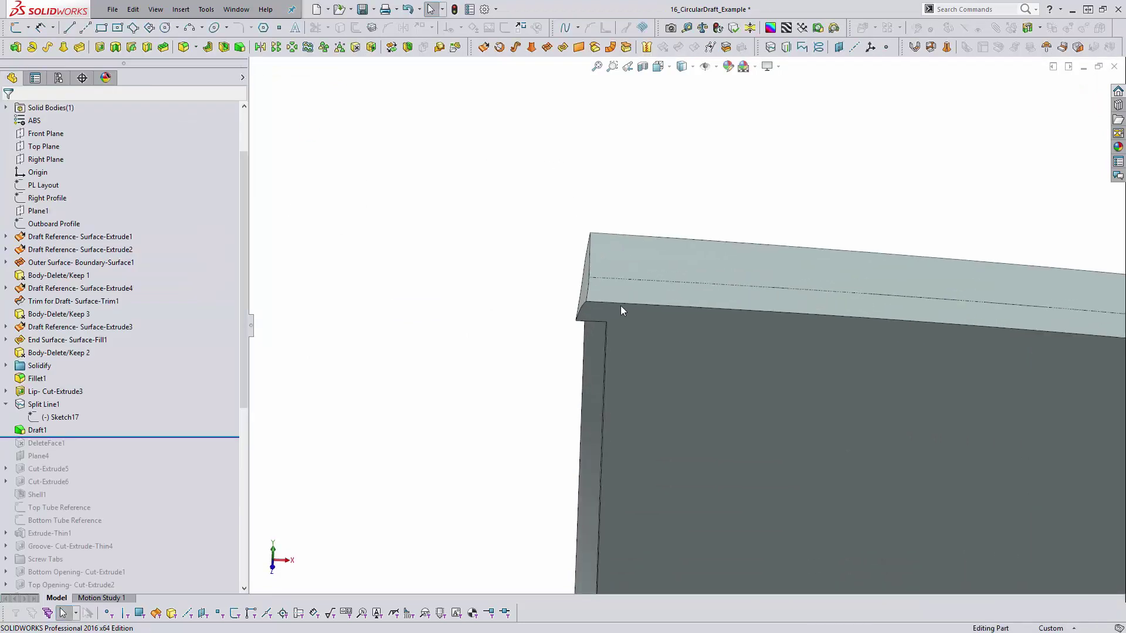
{"action": "middle_click_drag", "start_coordinate": [620, 305], "coordinate": [611, 345]}
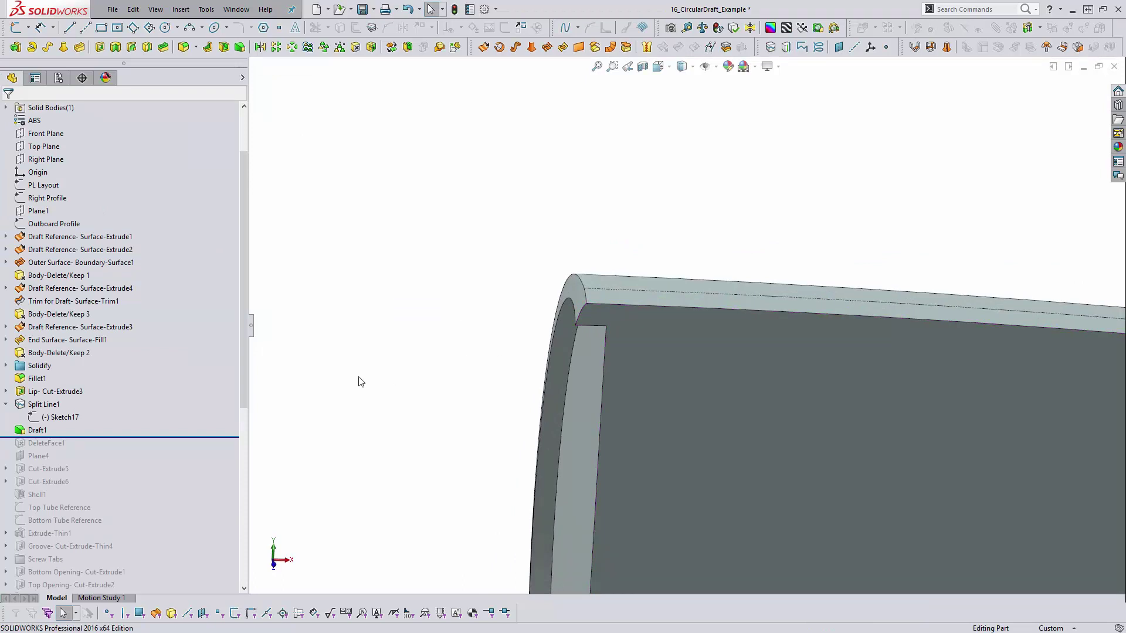
- Examine the rim offset dimension in Sketch16 of Lip- Cut-Extrude3 and leave the sketch without saving changes
{"action": "left_click", "coordinate": [62, 392]}
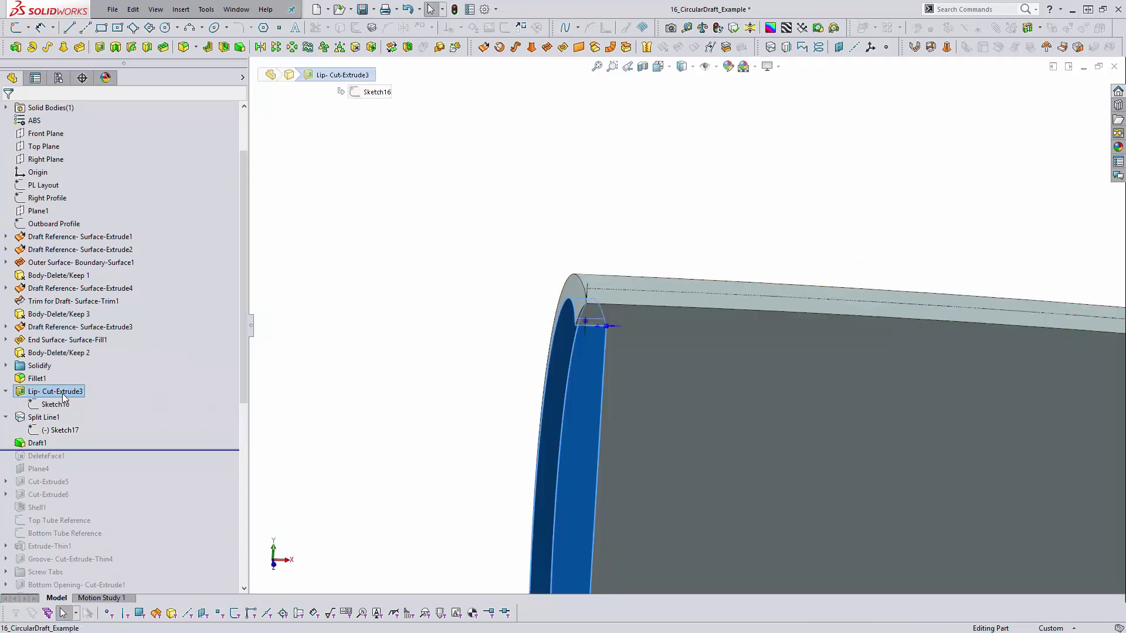
{"action": "middle_click_drag", "start_coordinate": [583, 428], "coordinate": [747, 359]}
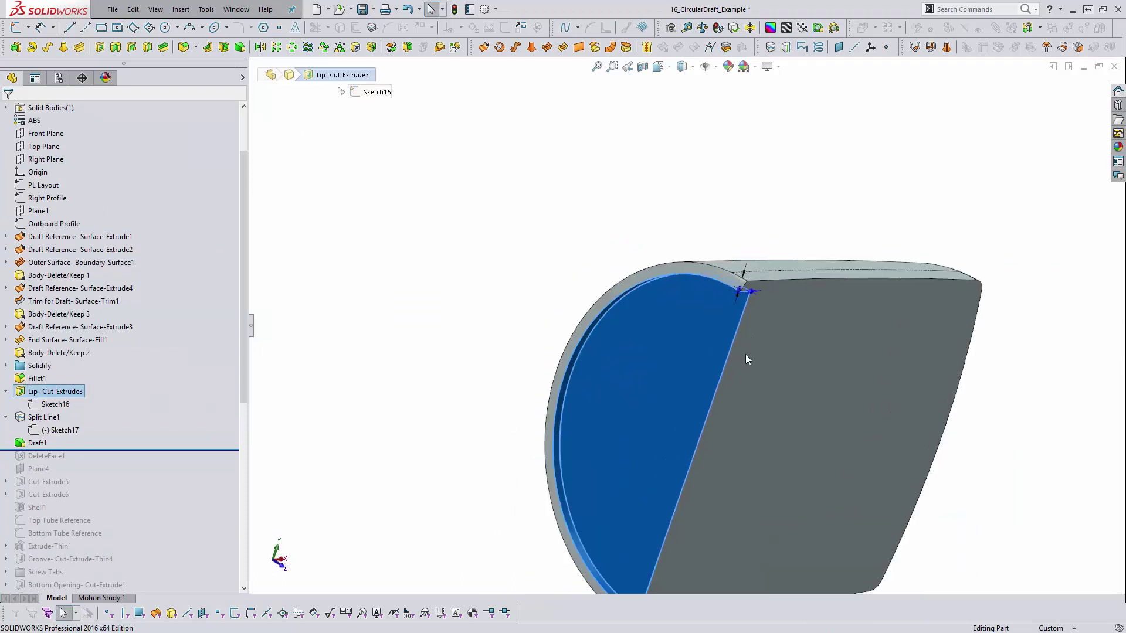
{"action": "scroll", "coordinate": [746, 356], "scroll_direction": "up", "scroll_amount": 3}
{"action": "double_click", "coordinate": [56, 405]}
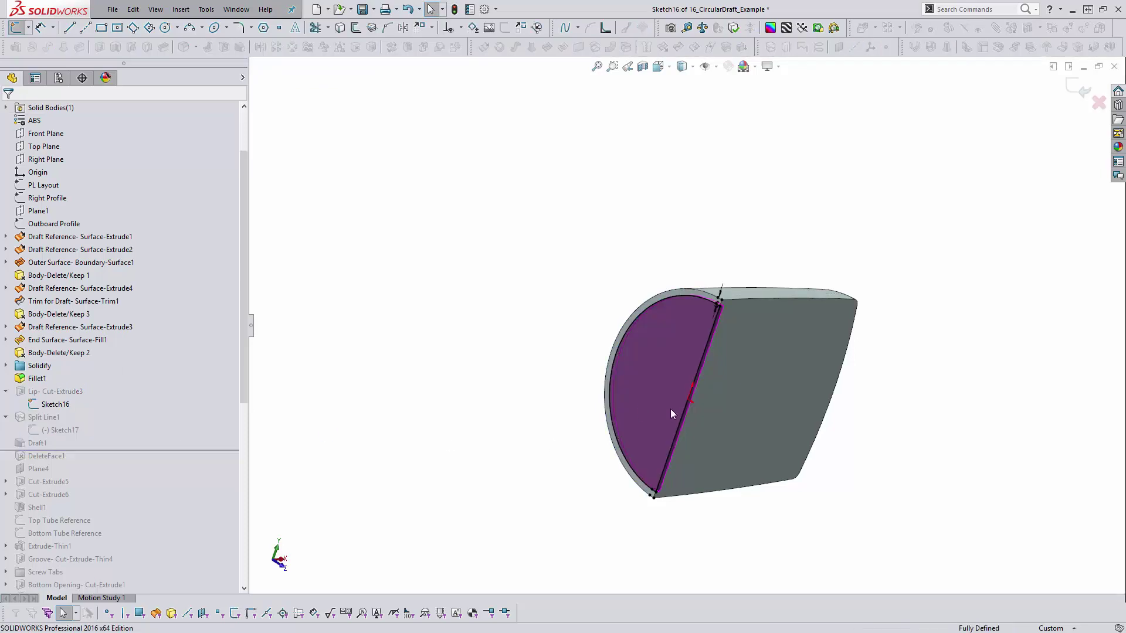
{"action": "scroll", "coordinate": [702, 344], "scroll_direction": "down", "scroll_amount": 3}
{"action": "left_click_drag", "start_coordinate": [727, 281], "coordinate": [683, 188]}
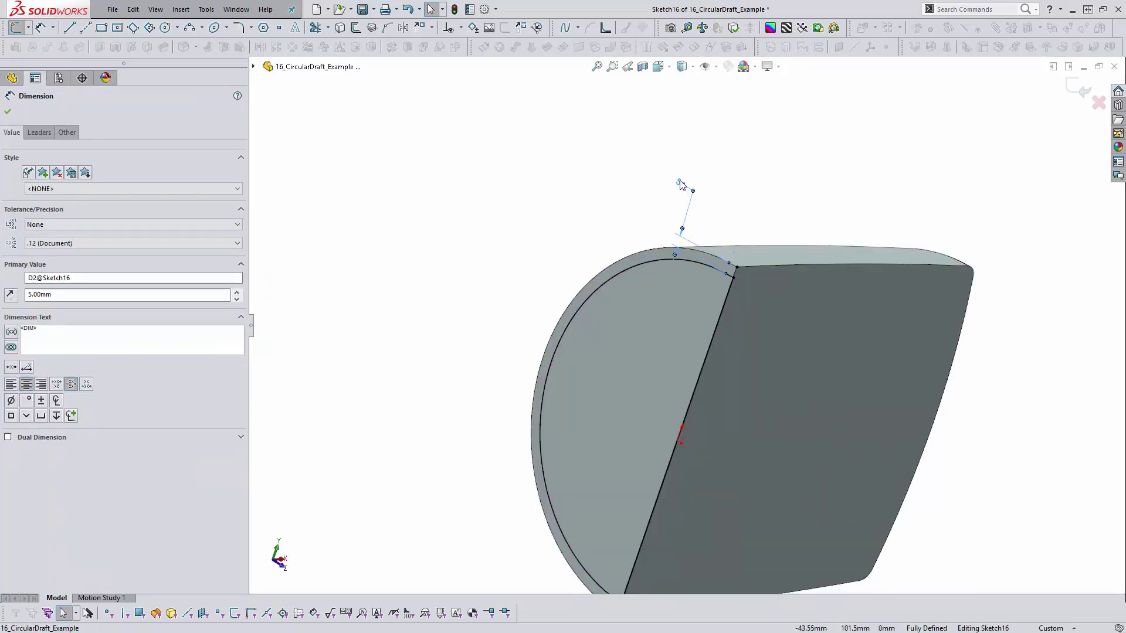
{"action": "left_click", "coordinate": [968, 188]}
{"action": "left_click", "coordinate": [1098, 103]}
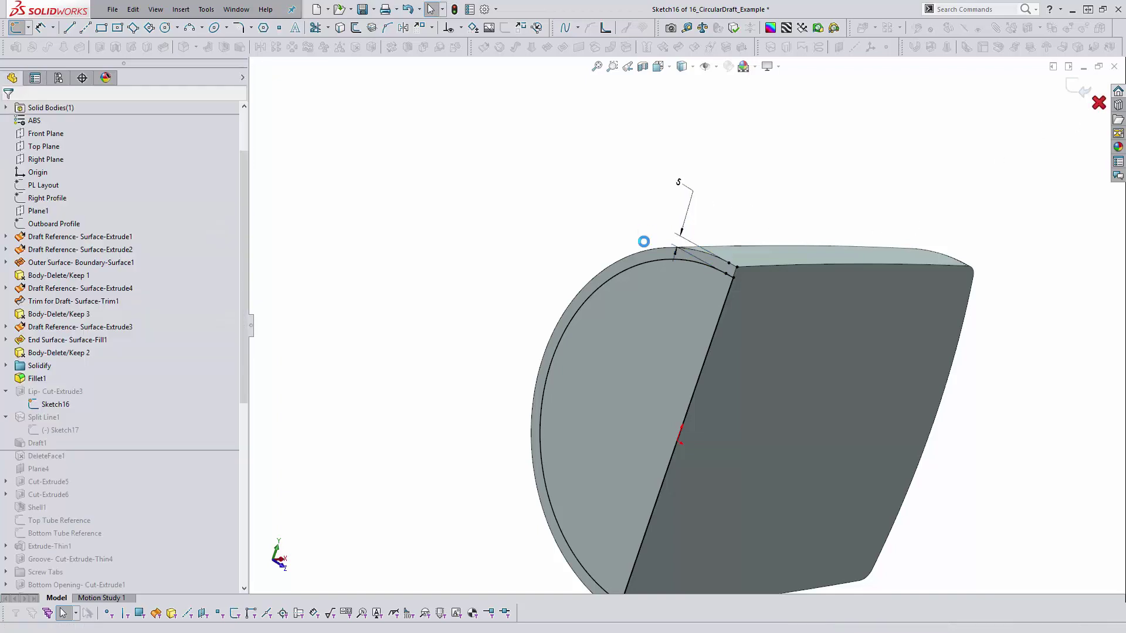
- Set the split line's offset dimension in Sketch17 to 7 mm and rebuild the model
{"action": "left_click", "coordinate": [62, 429]}
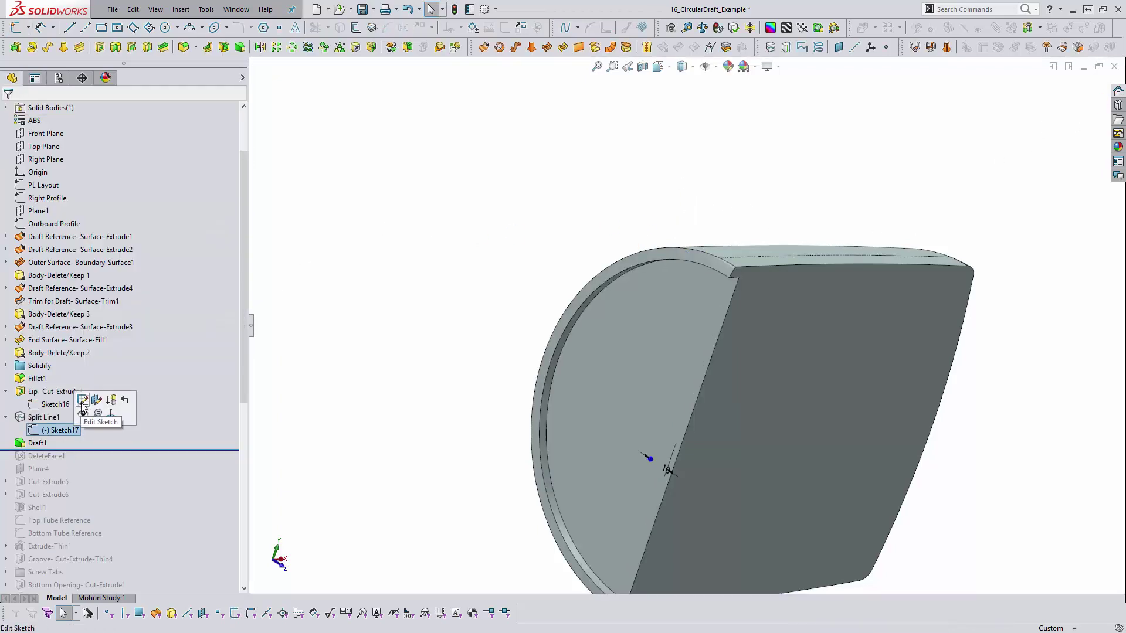
{"action": "left_click", "coordinate": [86, 399]}
{"action": "double_click", "coordinate": [670, 446]}
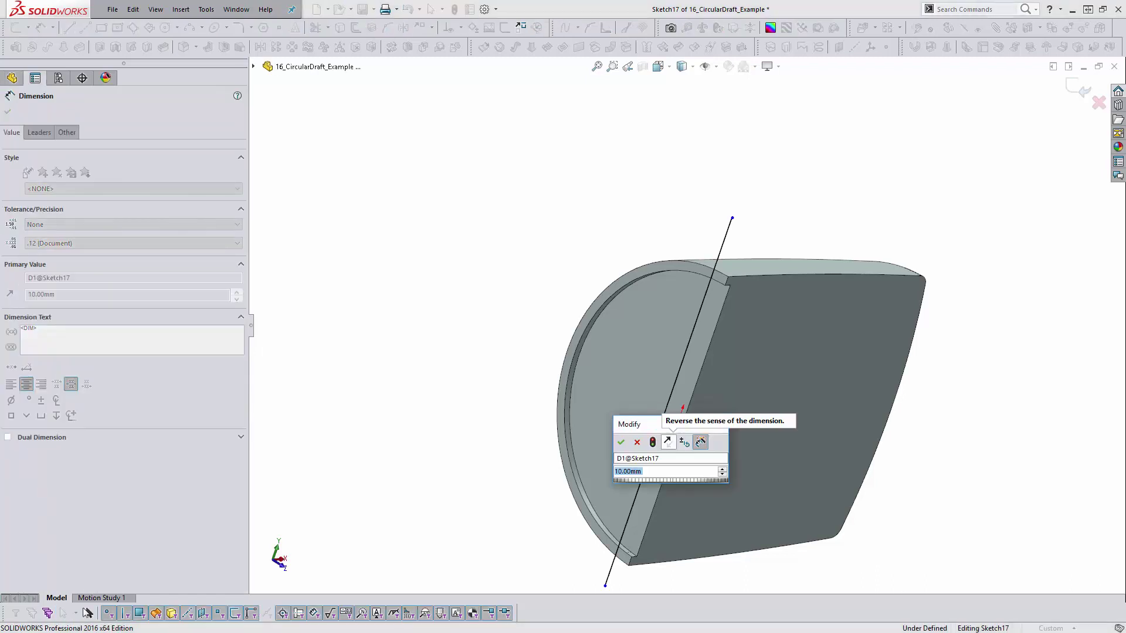
{"action": "type", "text": "7"}
{"action": "key", "text": "Return"}
{"action": "key", "text": "ctrl+b"}
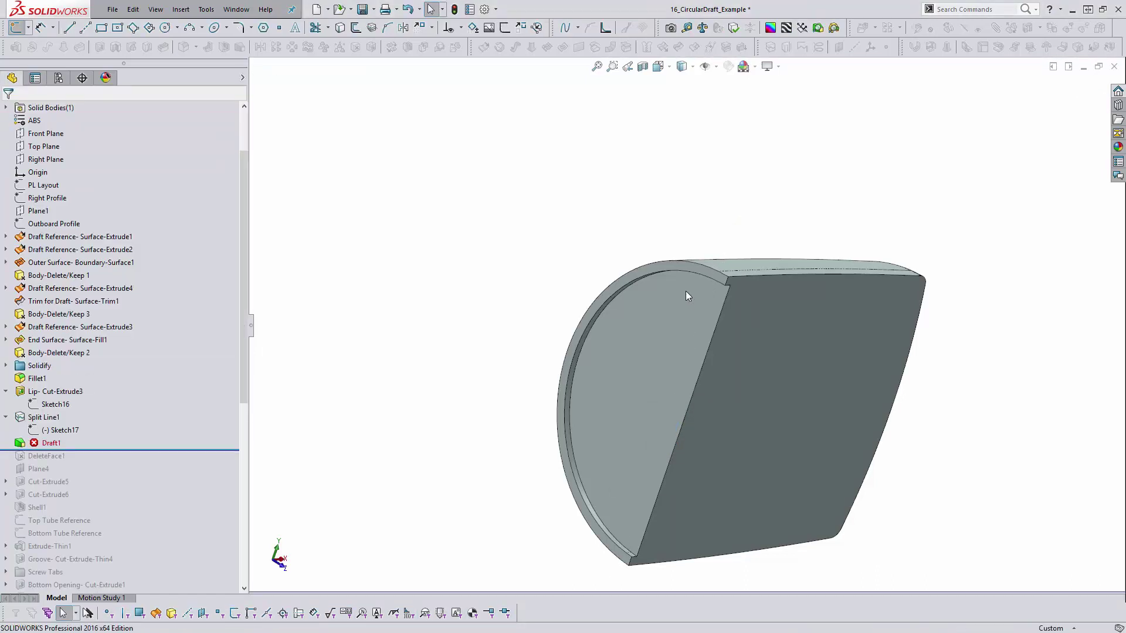
- Change the split line's offset dimension in Sketch17 to clear the Draft1 error and rebuild the model
{"action": "left_click", "coordinate": [75, 432]}
{"action": "double_click", "coordinate": [670, 442]}
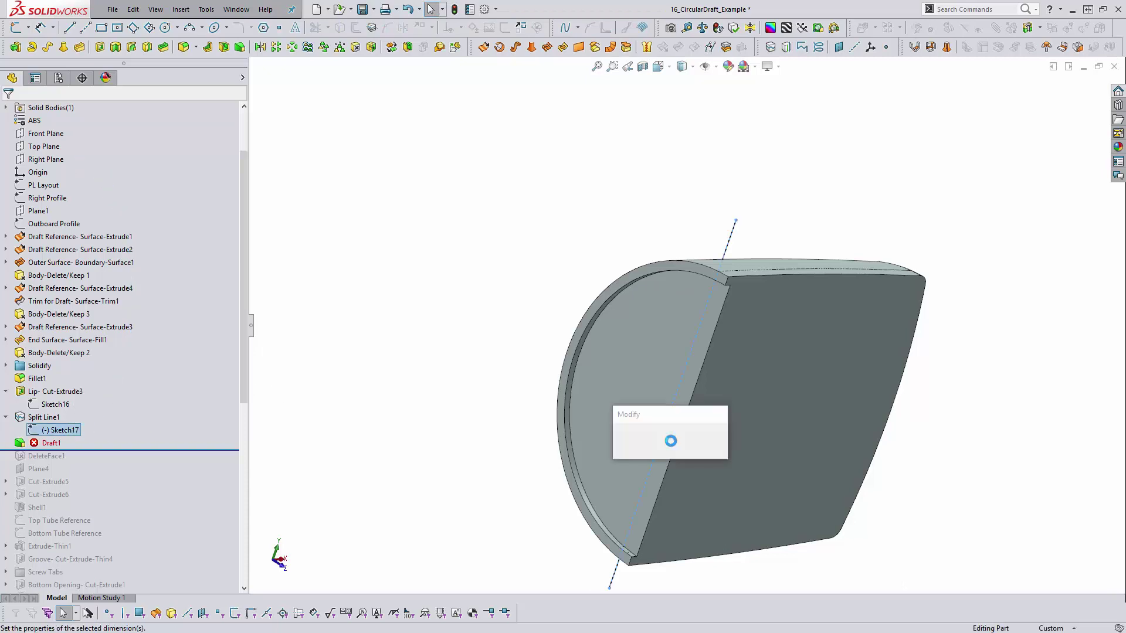
{"action": "key", "text": "Escape"}
{"action": "key", "text": "Escape"}
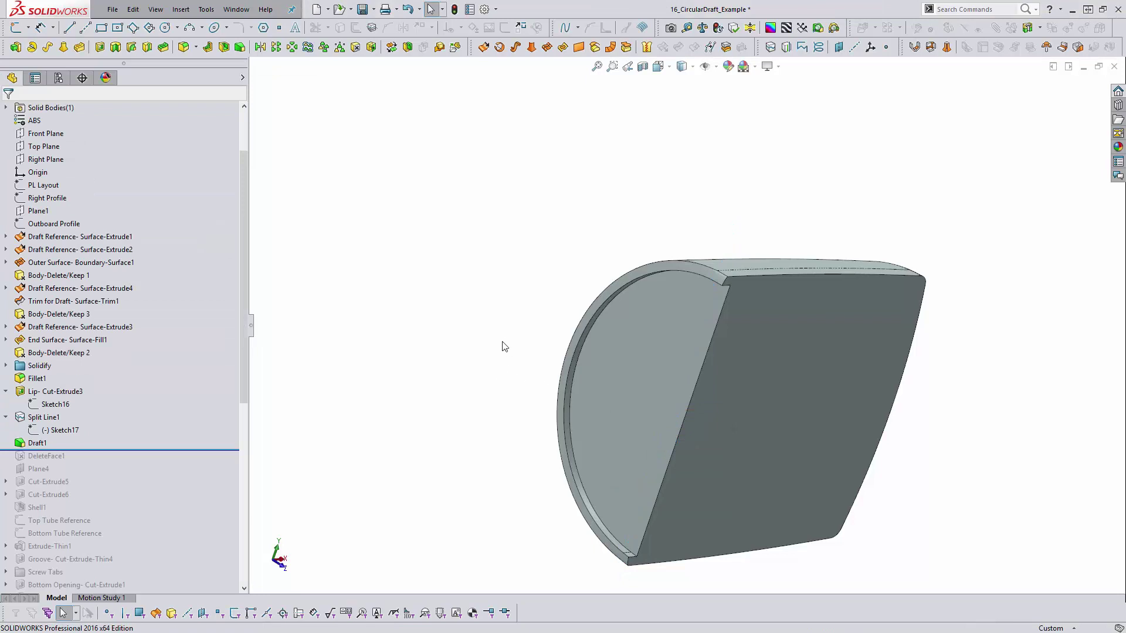
- Examine the drafted rim's upper corner, including the split line edge and the adjacent outer edge of the flat face
{"action": "middle_click_drag", "start_coordinate": [461, 287], "coordinate": [458, 294]}
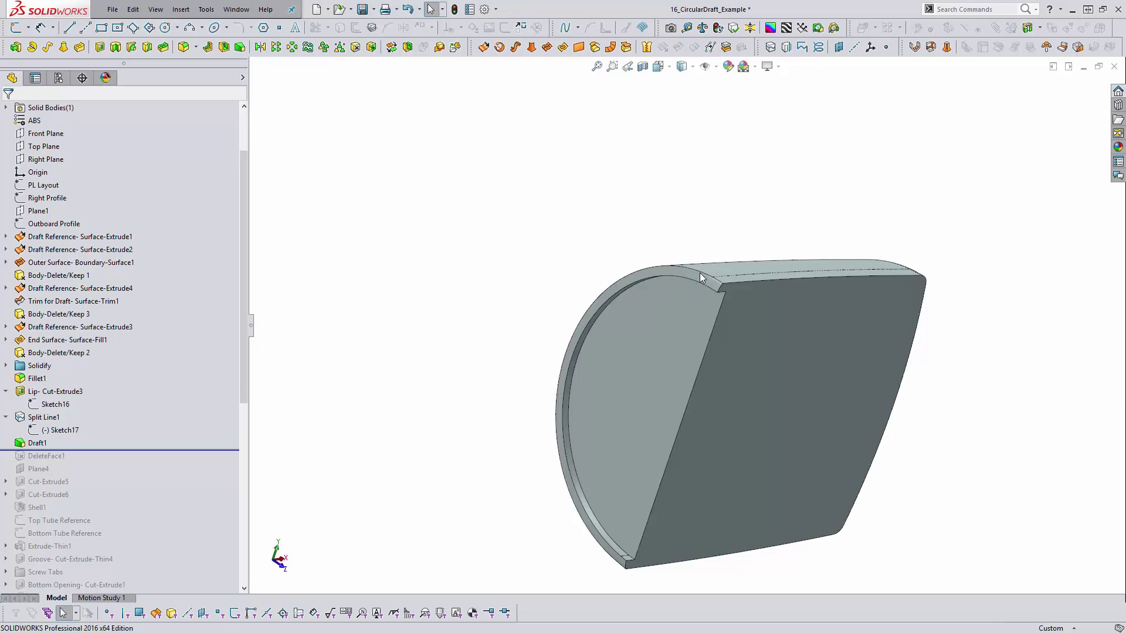
{"action": "middle_click_drag", "start_coordinate": [700, 273], "coordinate": [671, 302]}
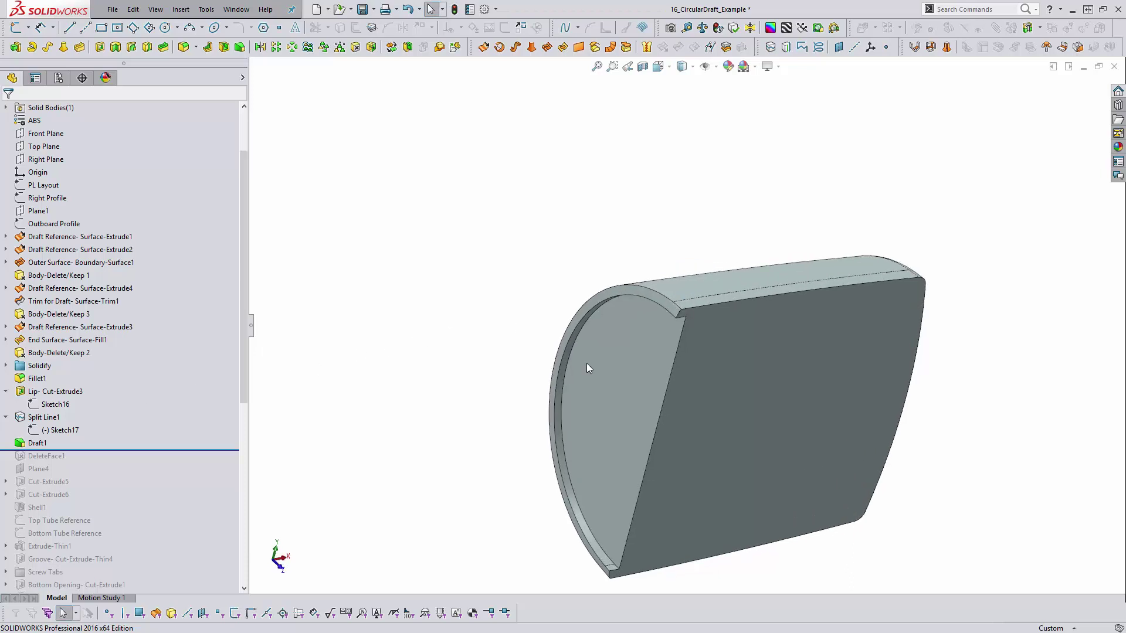
{"action": "left_click", "coordinate": [587, 307]}
{"action": "left_click", "coordinate": [524, 242]}
{"action": "scroll", "coordinate": [681, 316], "scroll_direction": "down", "scroll_amount": 3}
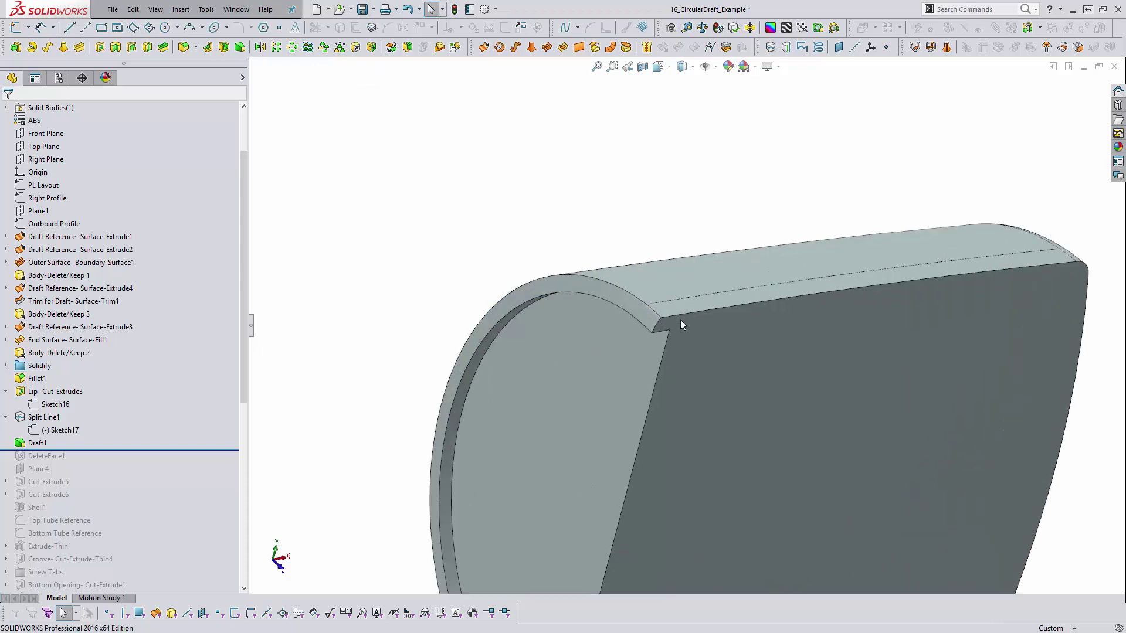
{"action": "mouse_move", "coordinate": [679, 330]}
{"action": "middle_mouse_down"}
{"action": "mouse_move", "coordinate": [655, 320]}
{"action": "mouse_move", "coordinate": [674, 325]}
{"action": "middle_mouse_up"}
{"action": "left_click", "coordinate": [676, 309]}
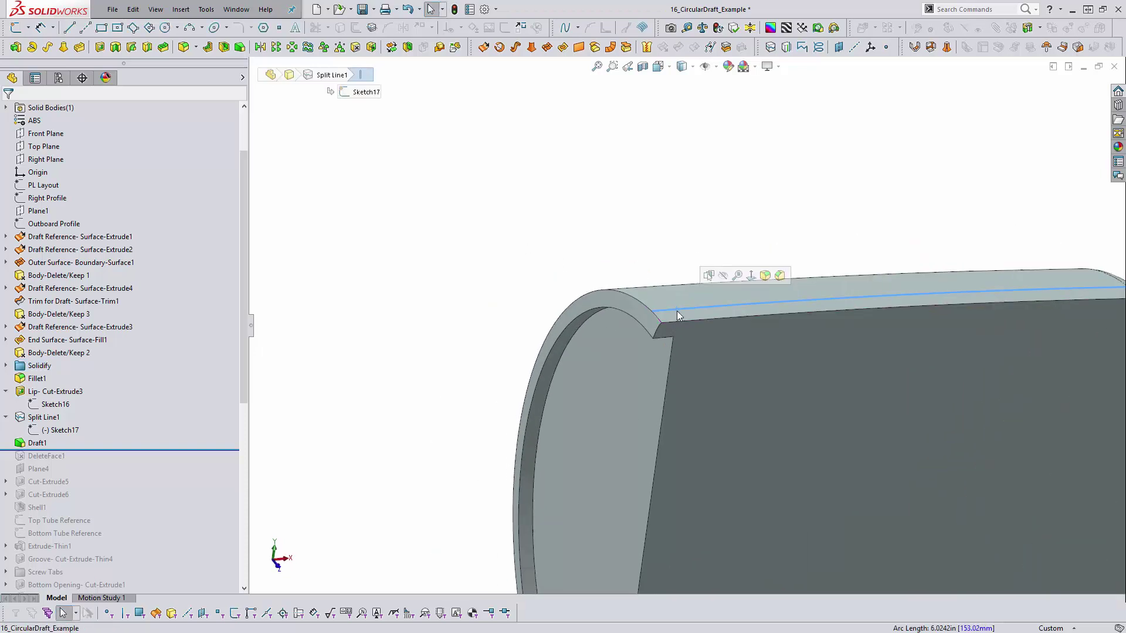
{"action": "left_click", "coordinate": [674, 322]}
{"action": "mouse_move", "coordinate": [664, 308]}
{"action": "middle_mouse_down"}
{"action": "mouse_move", "coordinate": [667, 350]}
{"action": "mouse_move", "coordinate": [631, 314]}
{"action": "mouse_move", "coordinate": [645, 317]}
{"action": "middle_mouse_up"}
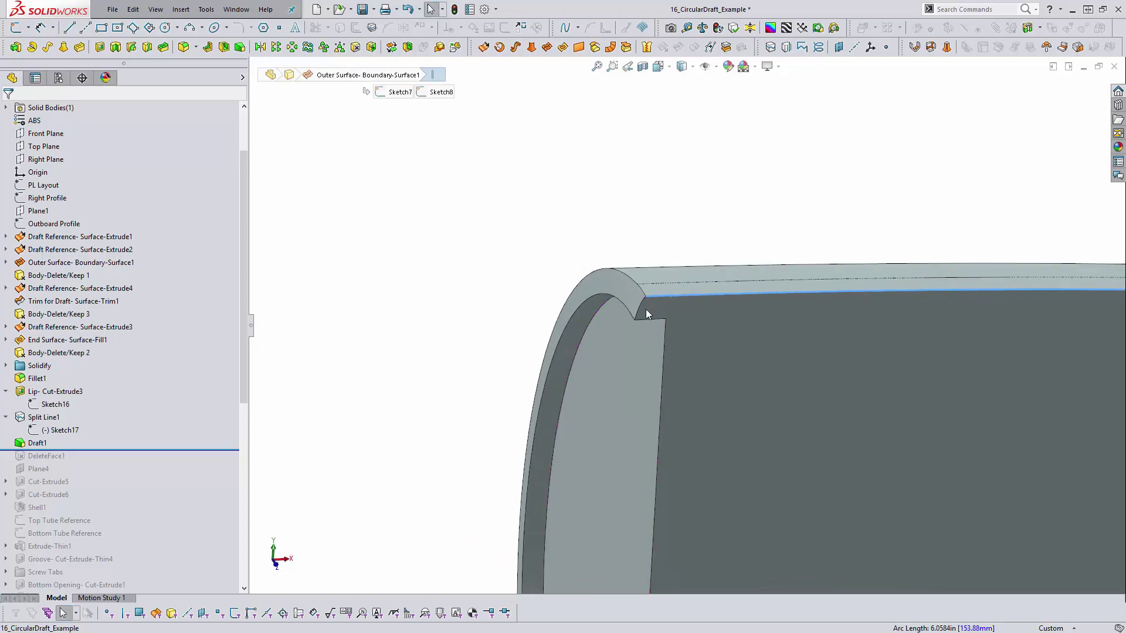